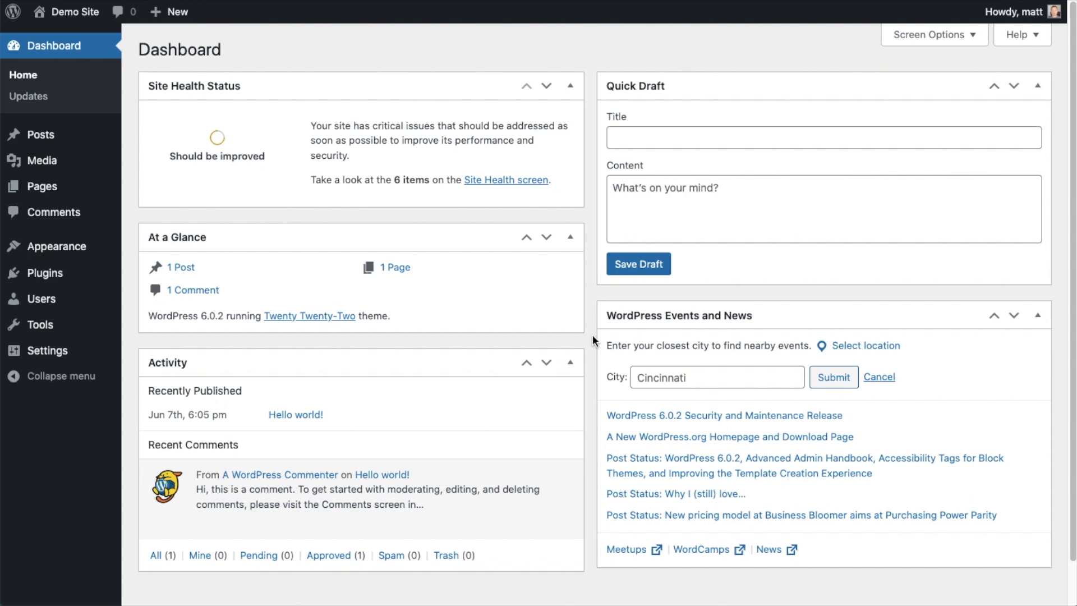
# - Go from the installed Plugins list to the Add New plugins page
pyautogui.click(49, 275)
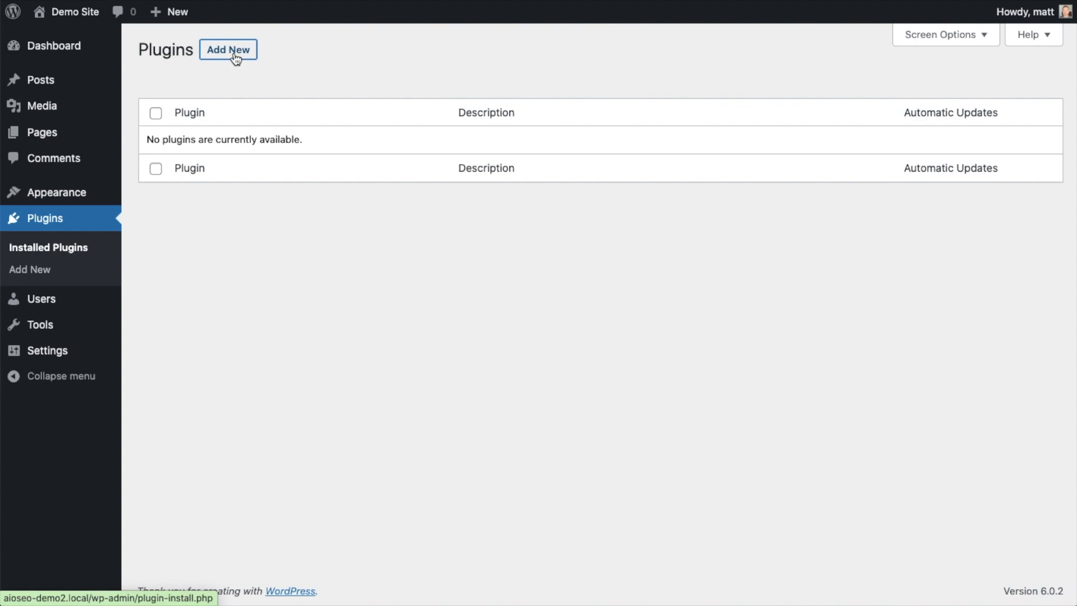
pyautogui.click(235, 55)
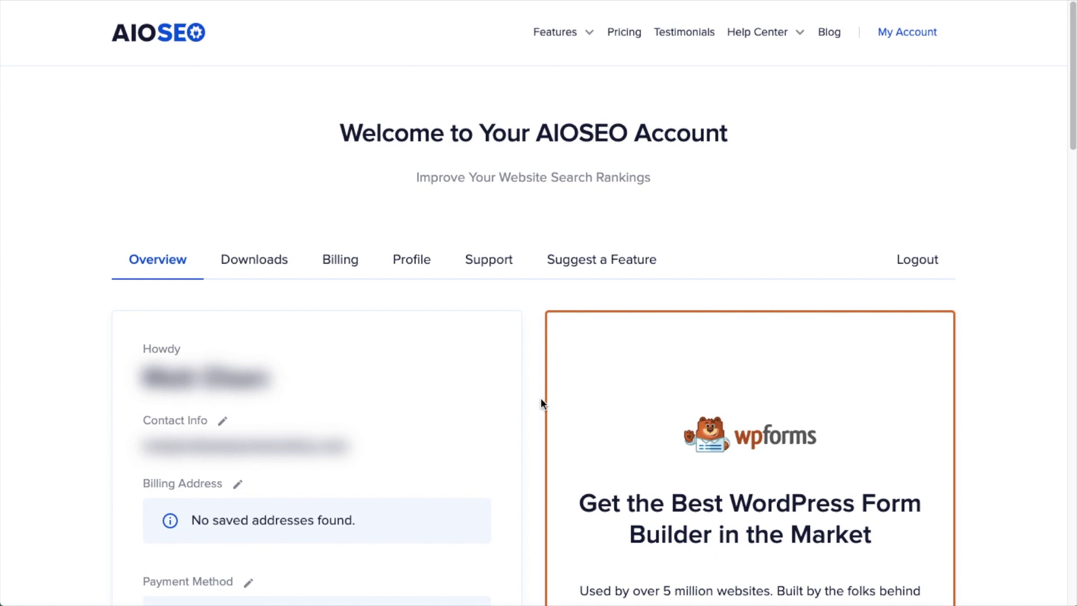
# - Download the AIOSEO Pro 4.2.4.2 zip from the account's Downloads tab
pyautogui.click(271, 265)
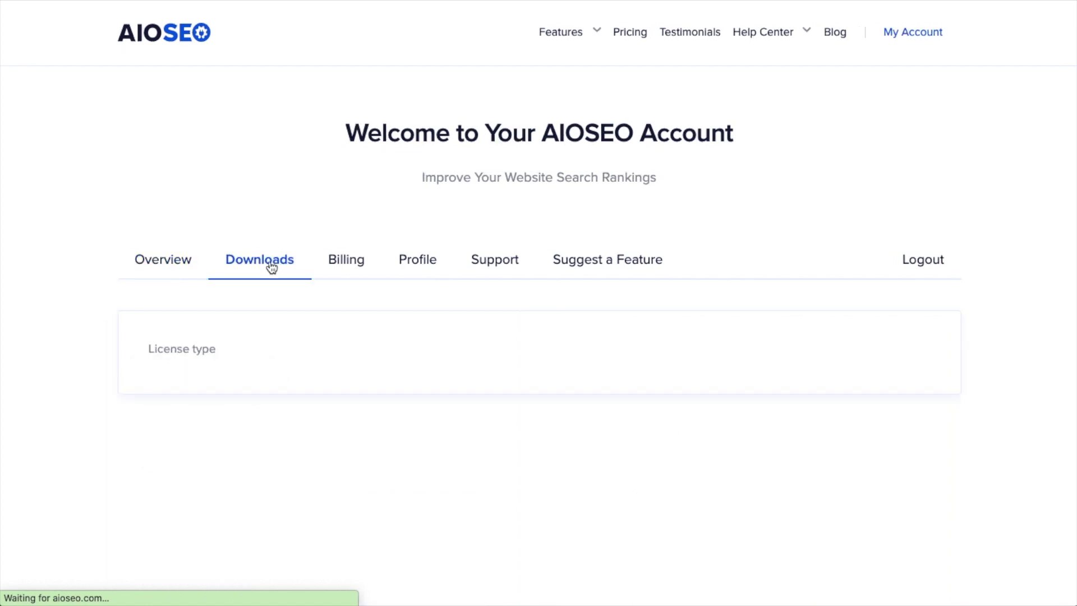
pyautogui.click(820, 362)
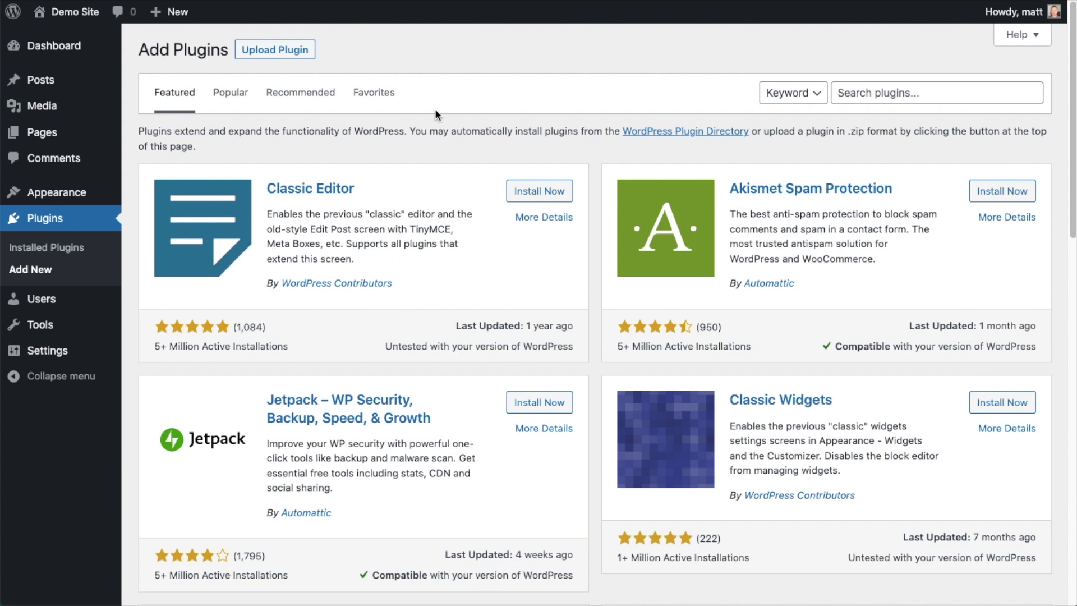
# - Upload aioseo-pro-v4.2.4.2.zip, install it, and activate the AIOSEO Pro plugin
pyautogui.click(287, 51)
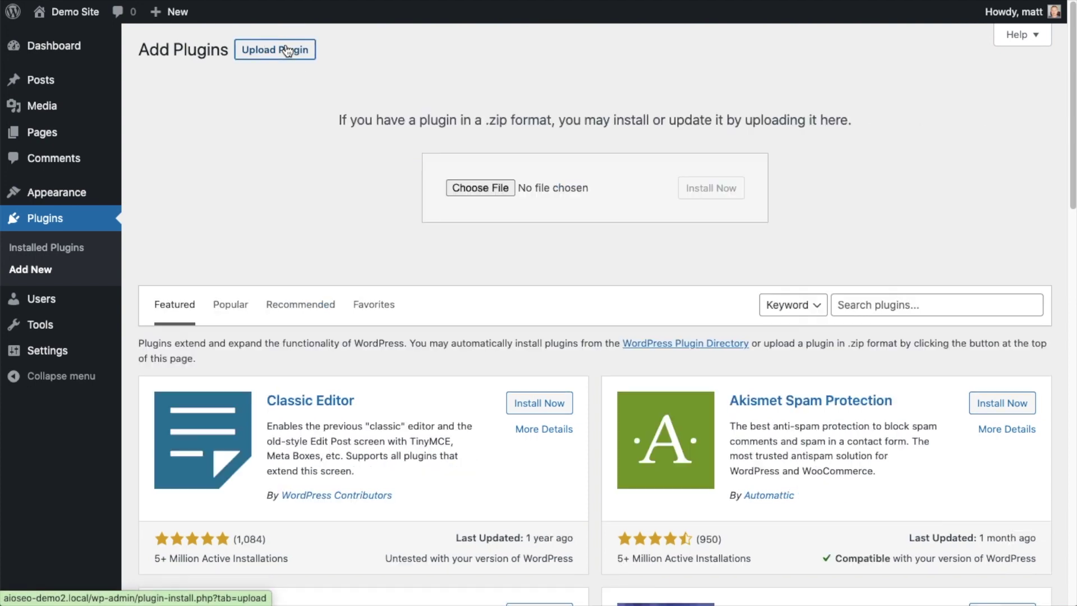
pyautogui.click(481, 189)
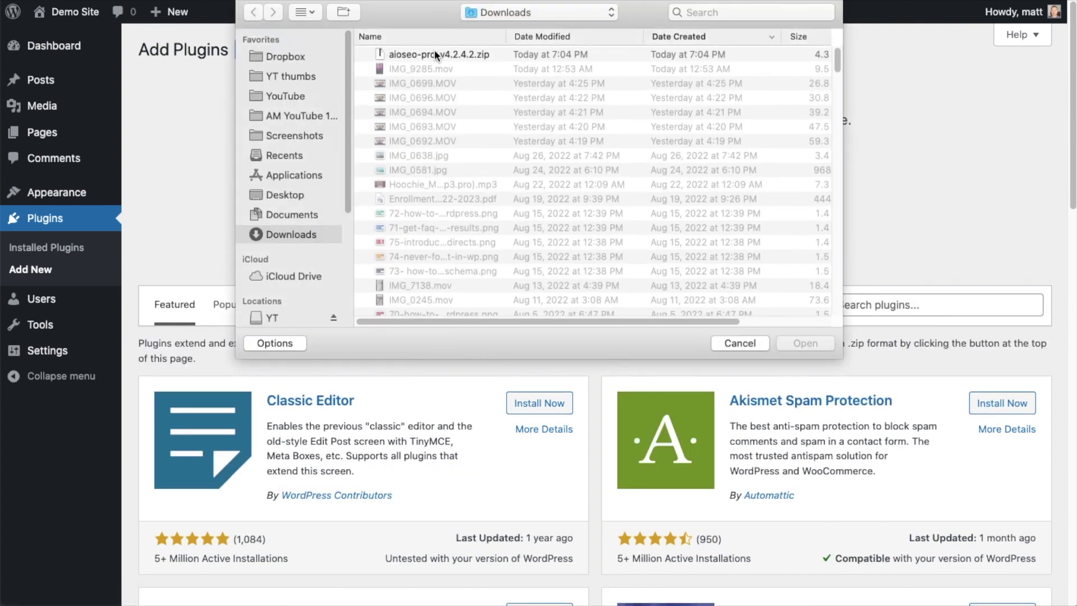
pyautogui.doubleClick(432, 53)
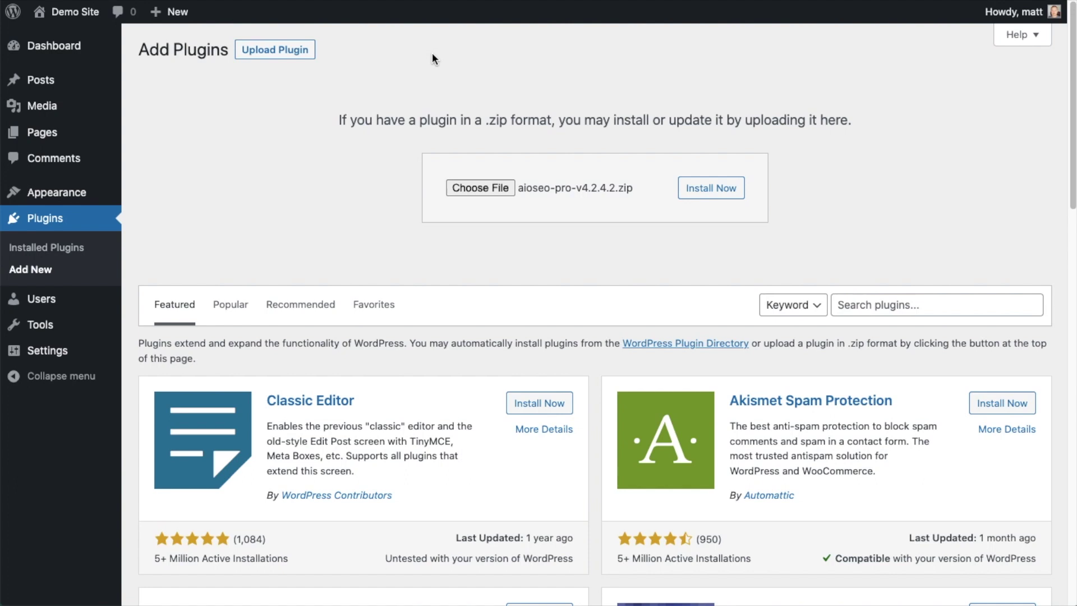
pyautogui.click(697, 195)
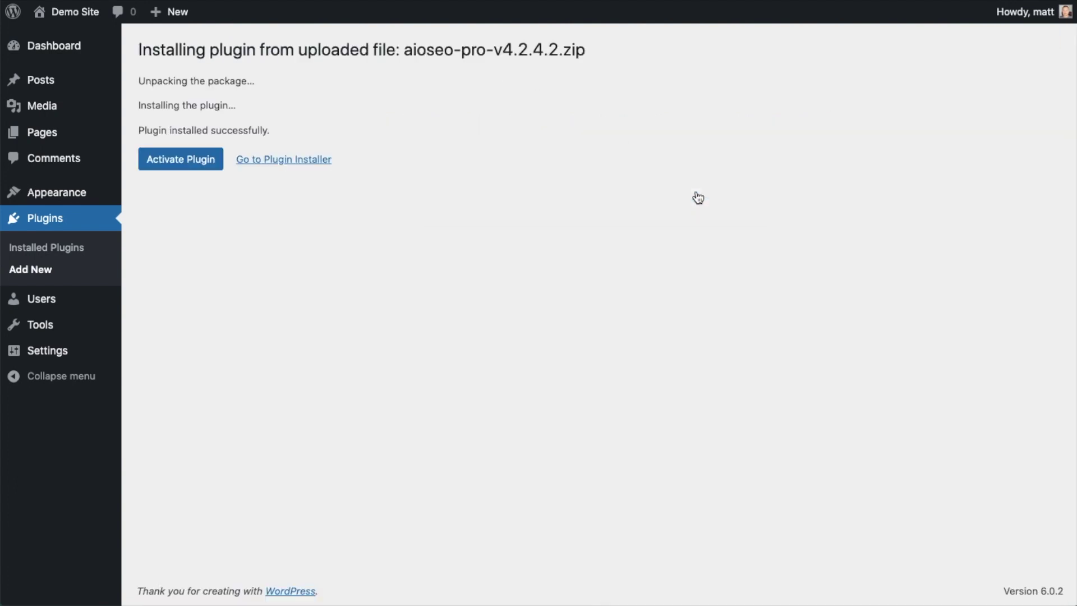
pyautogui.click(175, 159)
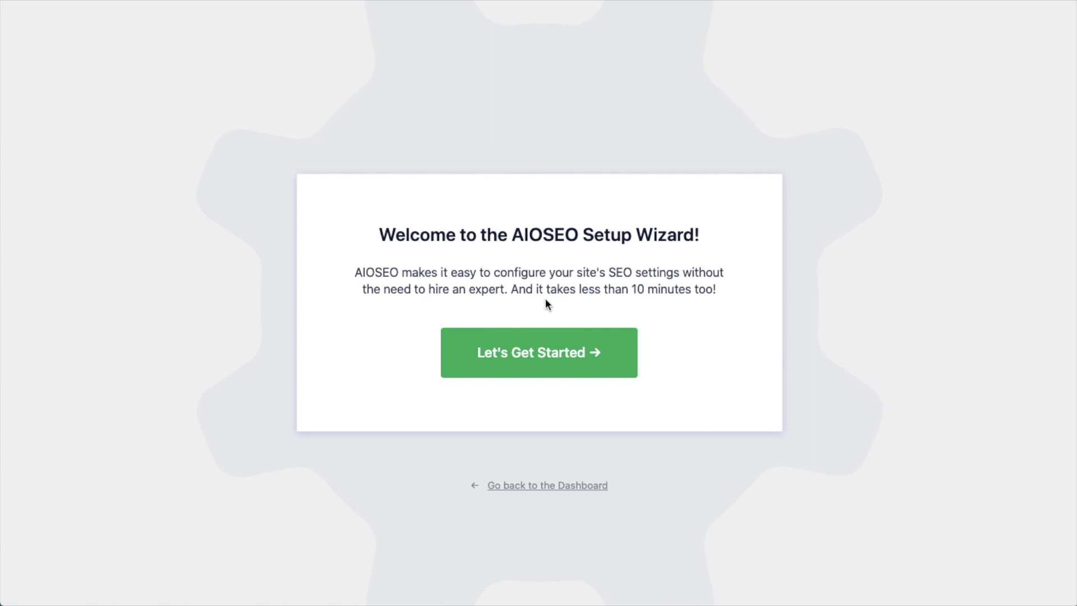
# - Exit the setup wizard to the AIOSEO dashboard and follow the valid license key link
pyautogui.click(546, 493)
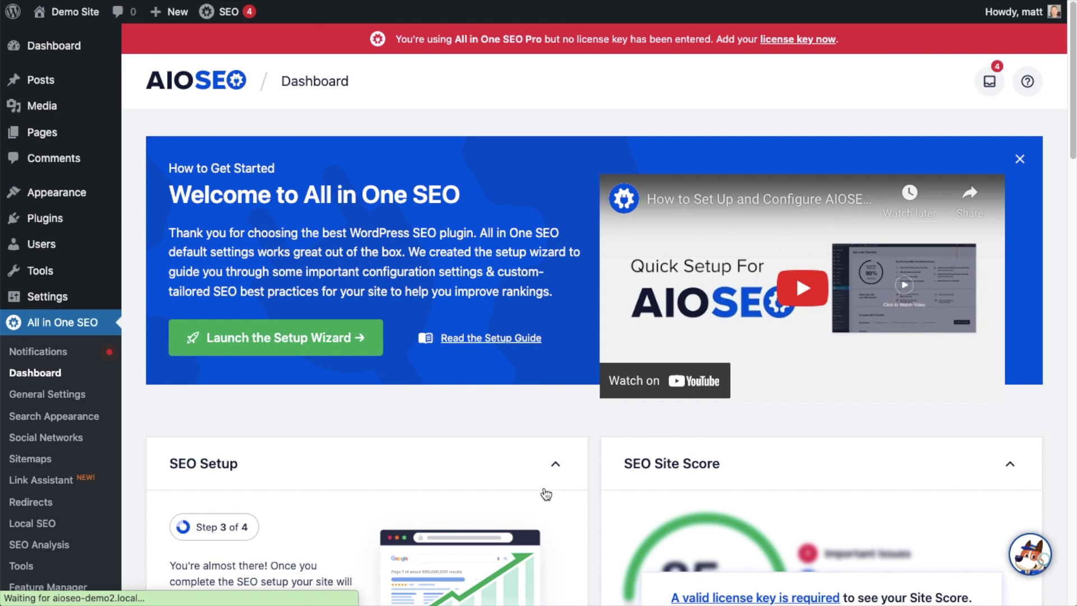
pyautogui.scroll(-7, 593, 281)
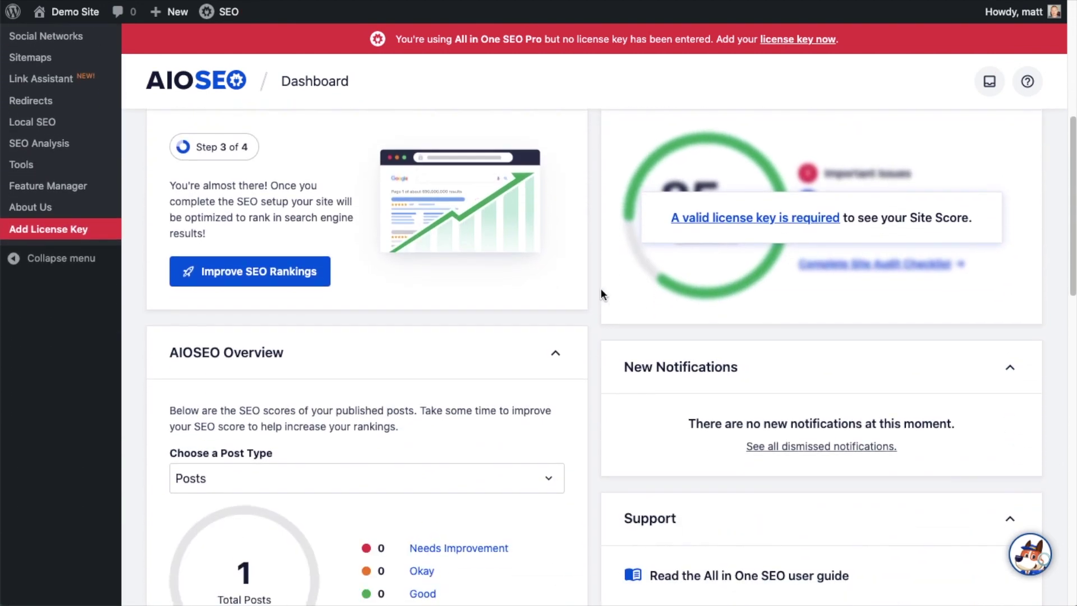
pyautogui.click(743, 222)
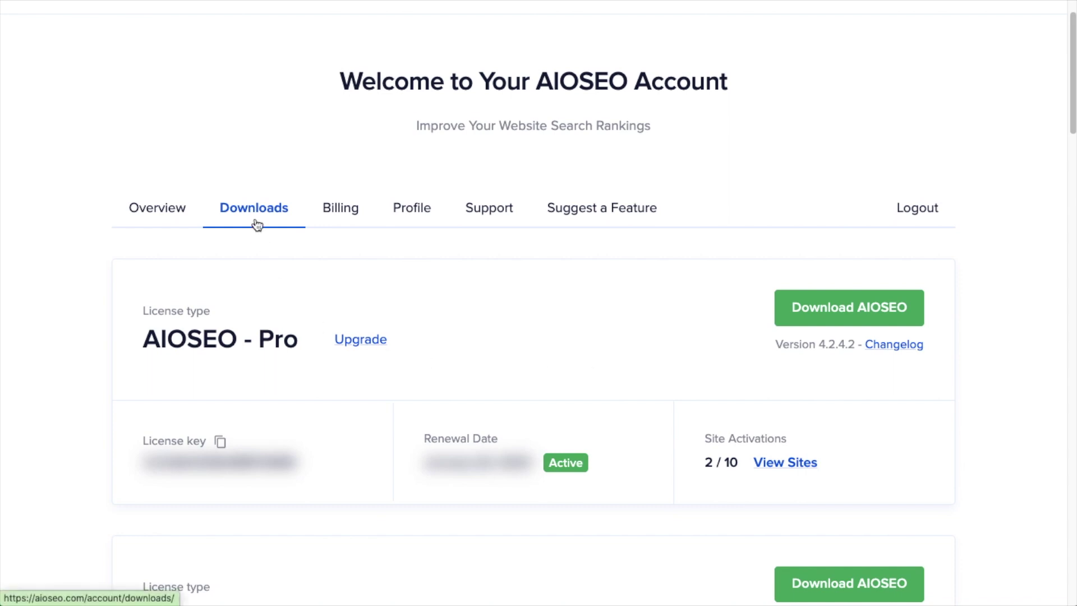
# - Copy the AIOSEO Pro license key from the account's Downloads tab
pyautogui.click(220, 443)
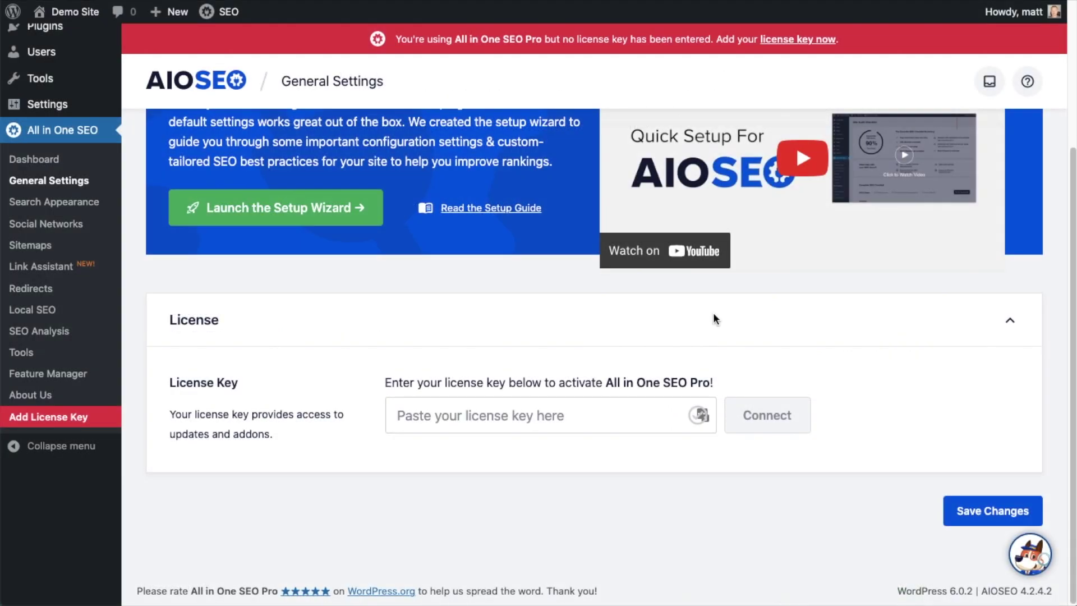
# - Paste the license key into the License field and connect to activate AIOSEO Pro
pyautogui.click(488, 414)
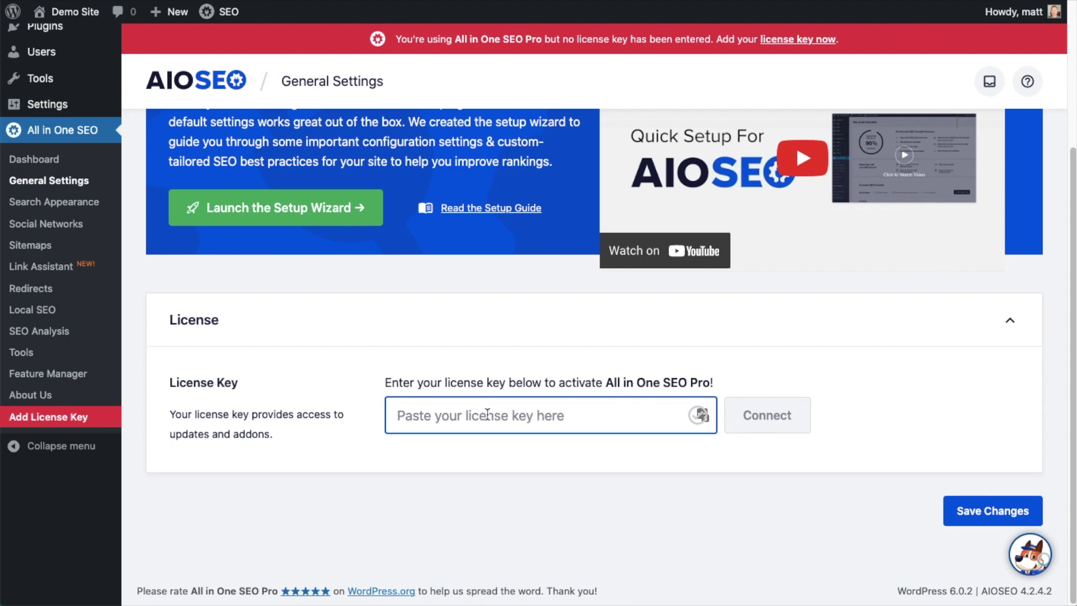
pyautogui.hotkey('ctrl', 'v')
pyautogui.click(776, 413)
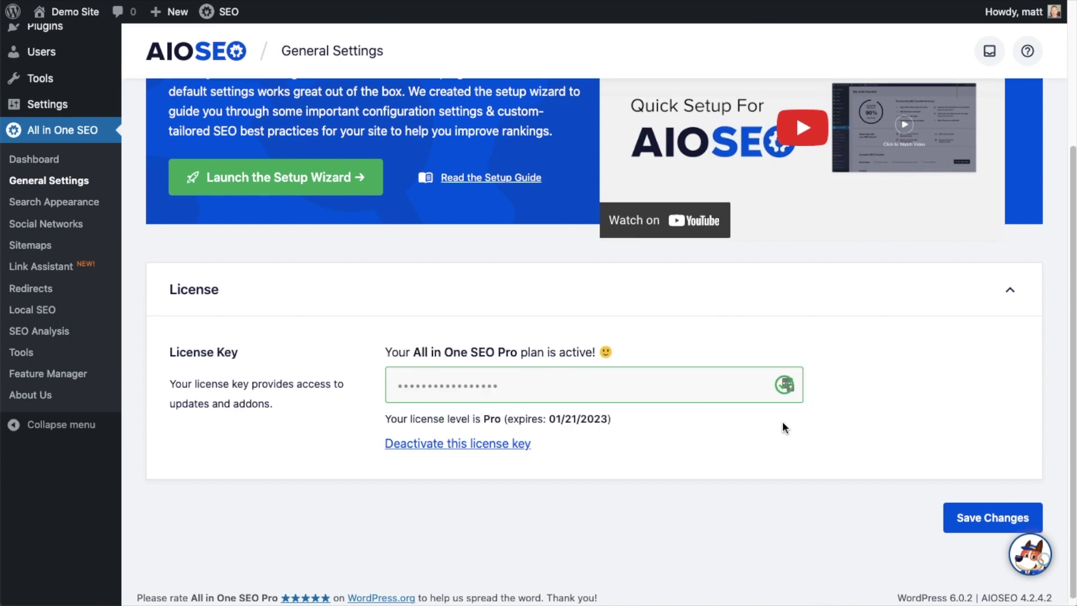
# - Save the license settings and return to the WordPress Dashboard
pyautogui.click(995, 517)
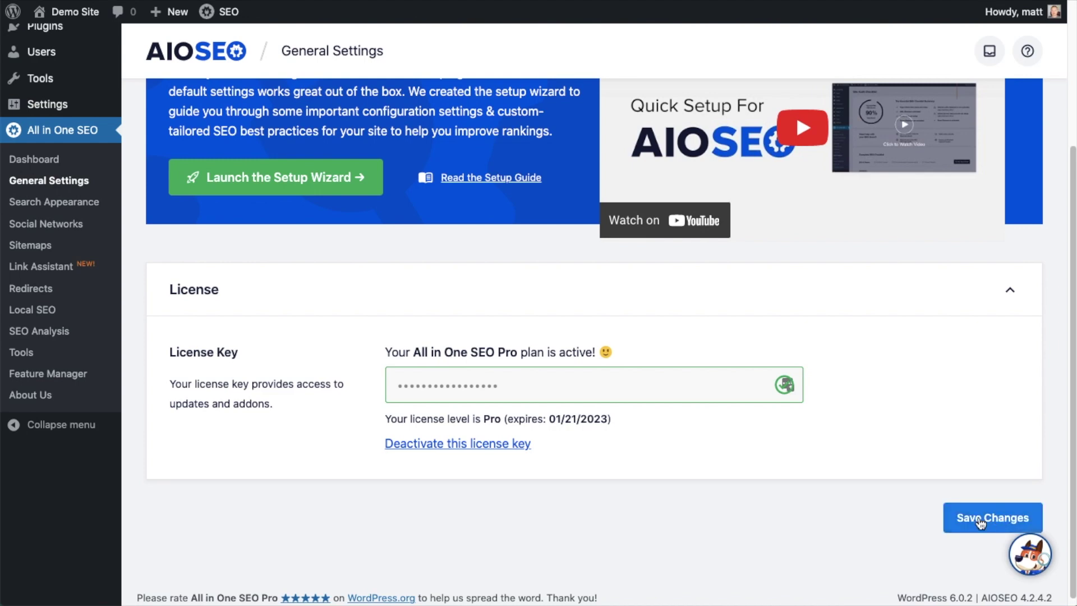
pyautogui.scroll(3, 689, 365)
pyautogui.scroll(2, 690, 364)
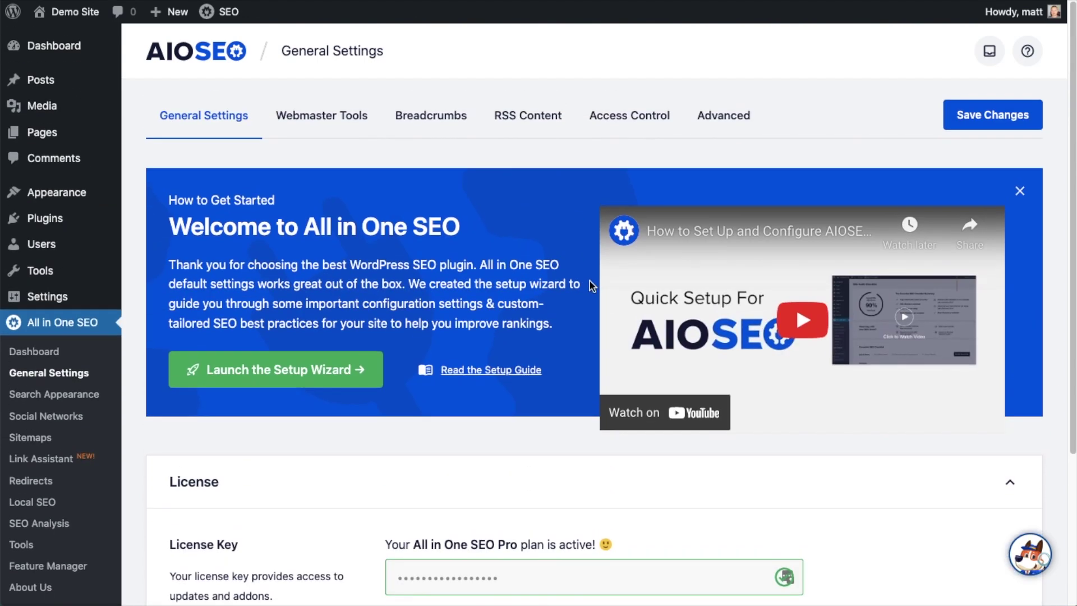
pyautogui.click(62, 56)
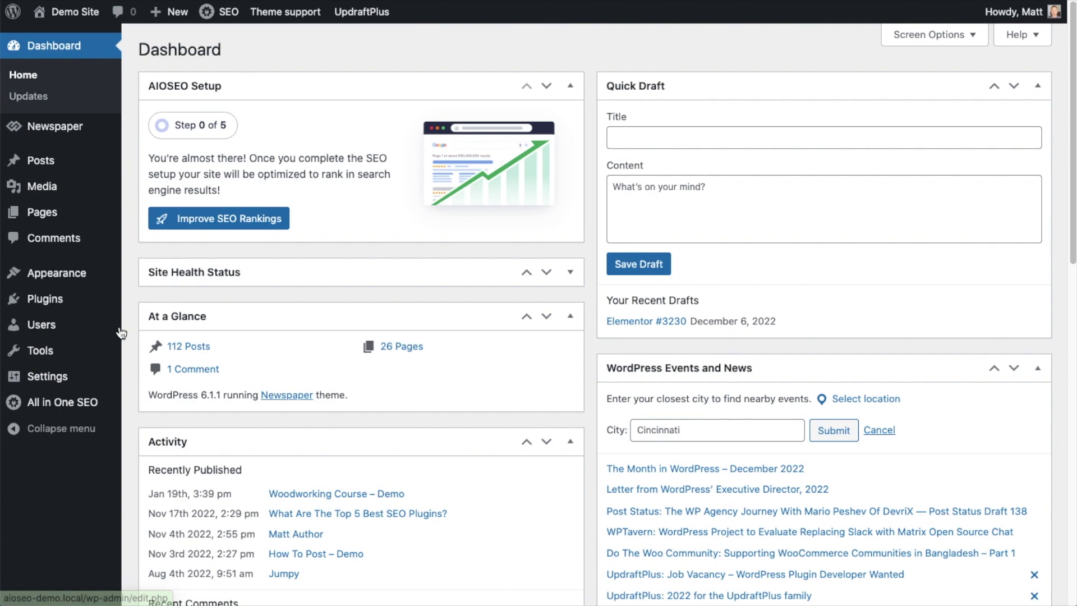
# - In the AIOSEO Feature Manager, toggle Local Business SEO off and back on so it stays activated
pyautogui.moveTo(75, 407)
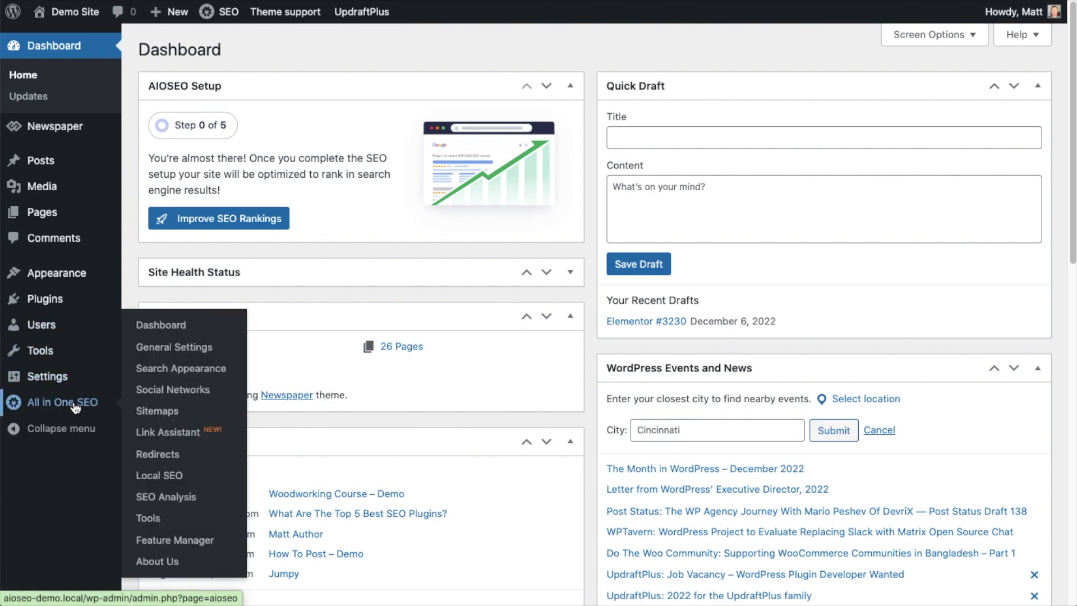
pyautogui.click(191, 542)
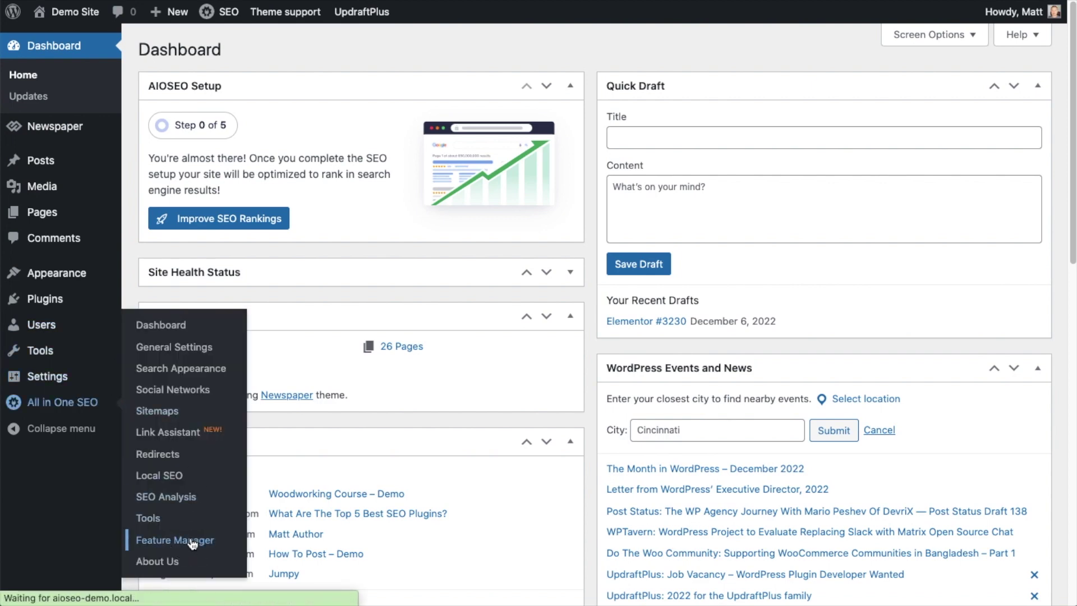
pyautogui.scroll(-3, 436, 297)
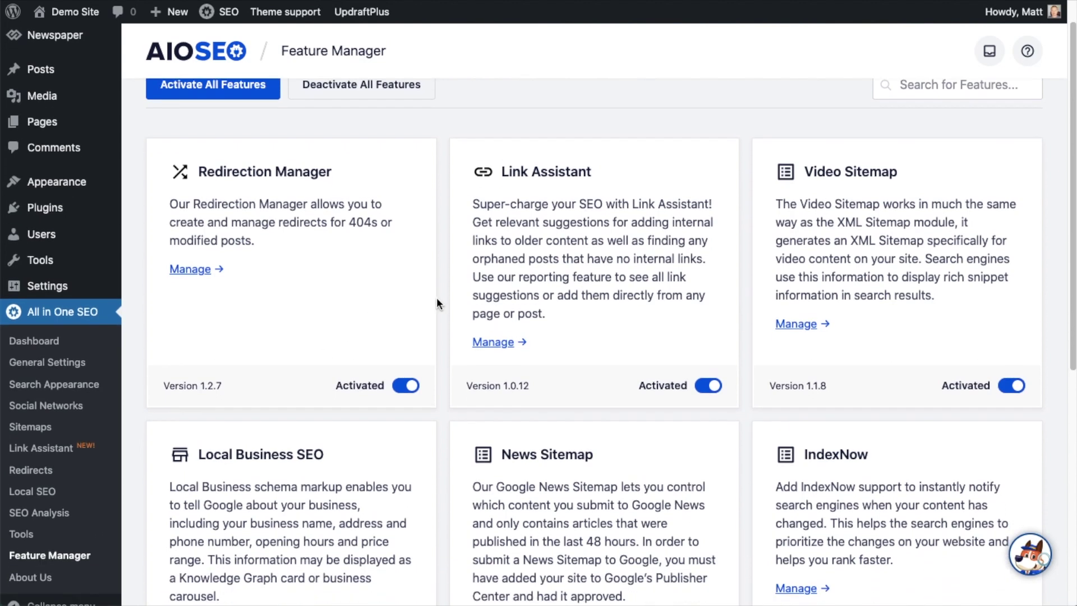
pyautogui.scroll(-3, 436, 303)
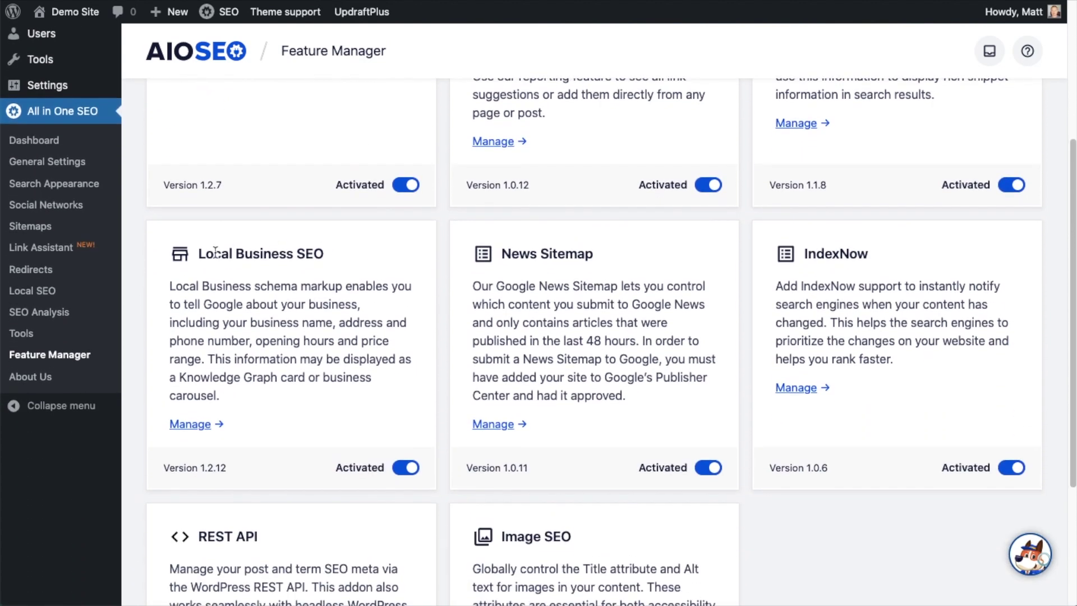
pyautogui.click(410, 471)
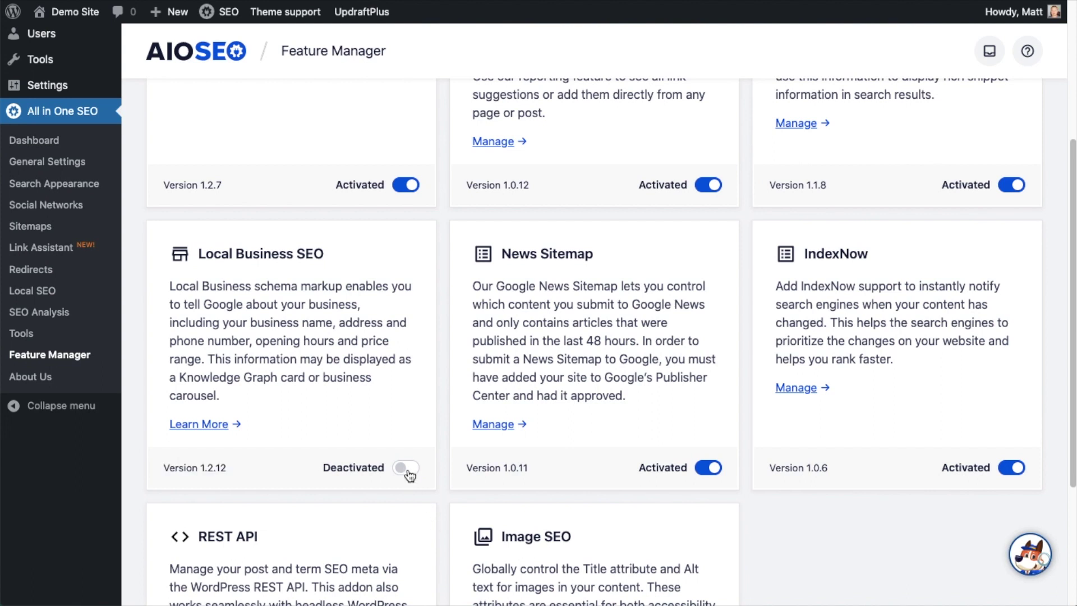
pyautogui.click(410, 471)
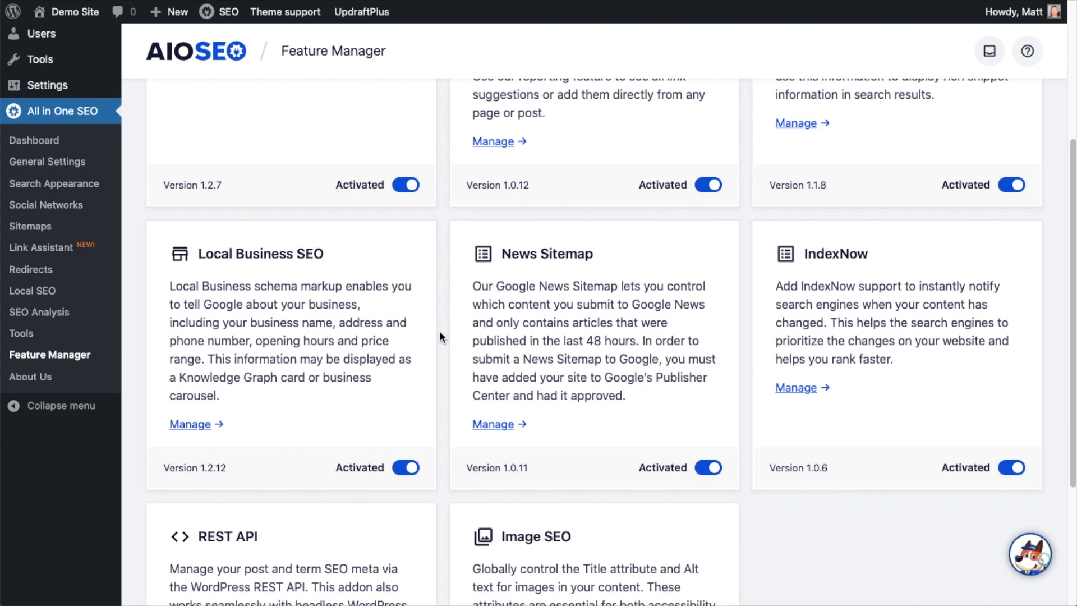
pyautogui.scroll(5, 440, 331)
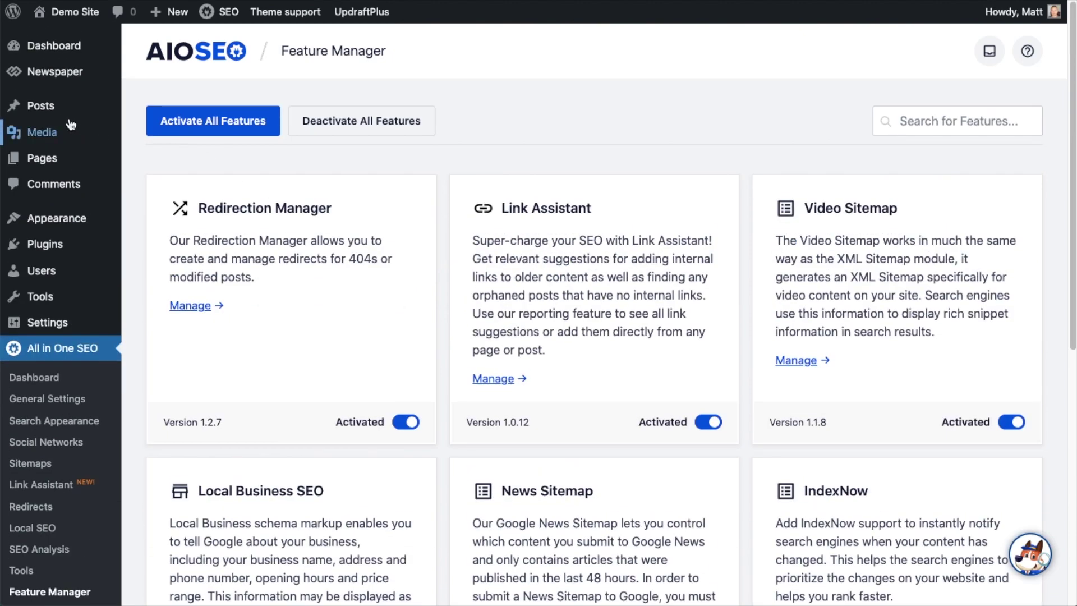
# - Open 'What Are The Top 5 Best SEO Plugins?' from the Posts list for editing
pyautogui.click(42, 109)
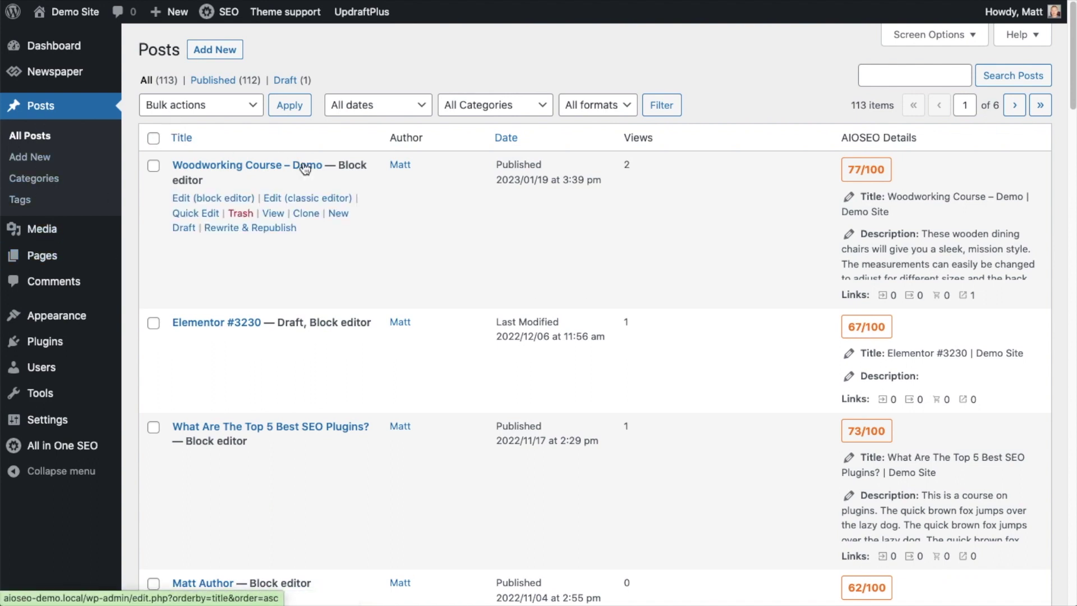
pyautogui.scroll(-4, 501, 254)
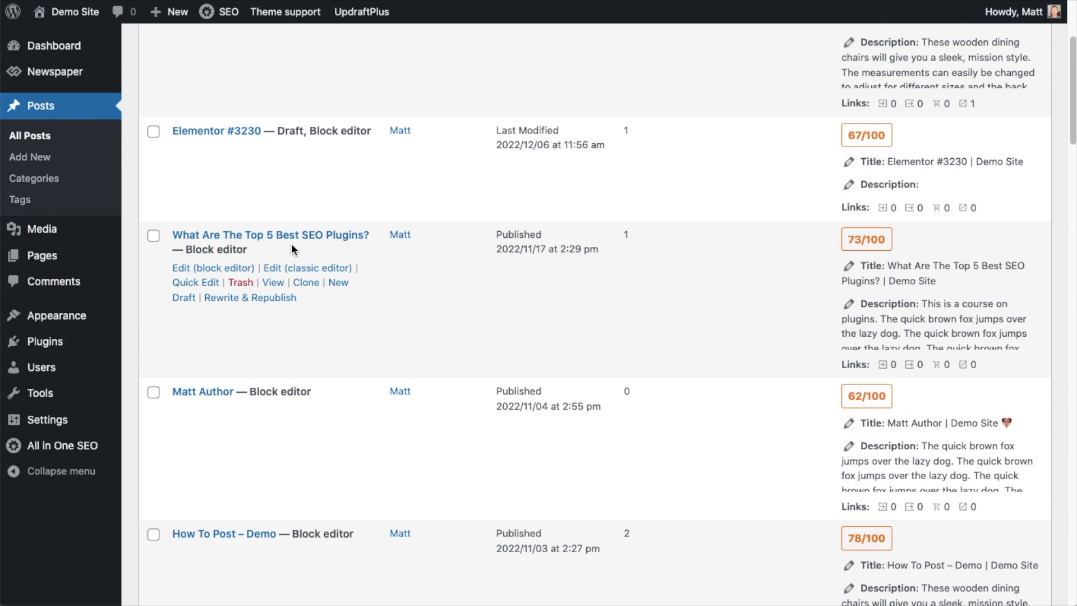
pyautogui.click(281, 243)
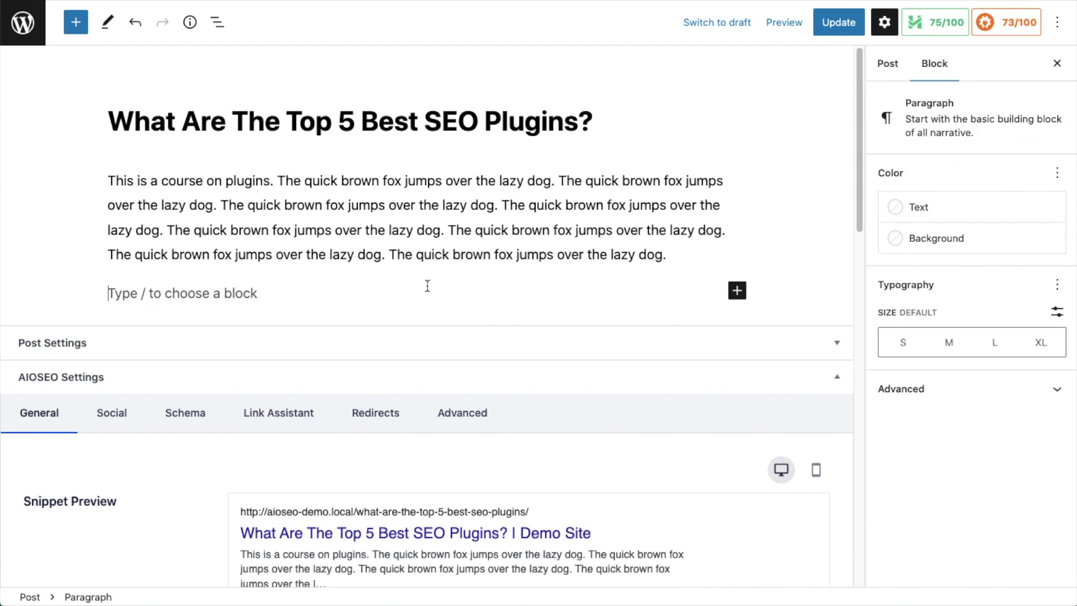
# - Search the block inserter for 'aioseo' and insert the AIOSEO Local - Opening Hours block
pyautogui.click(737, 293)
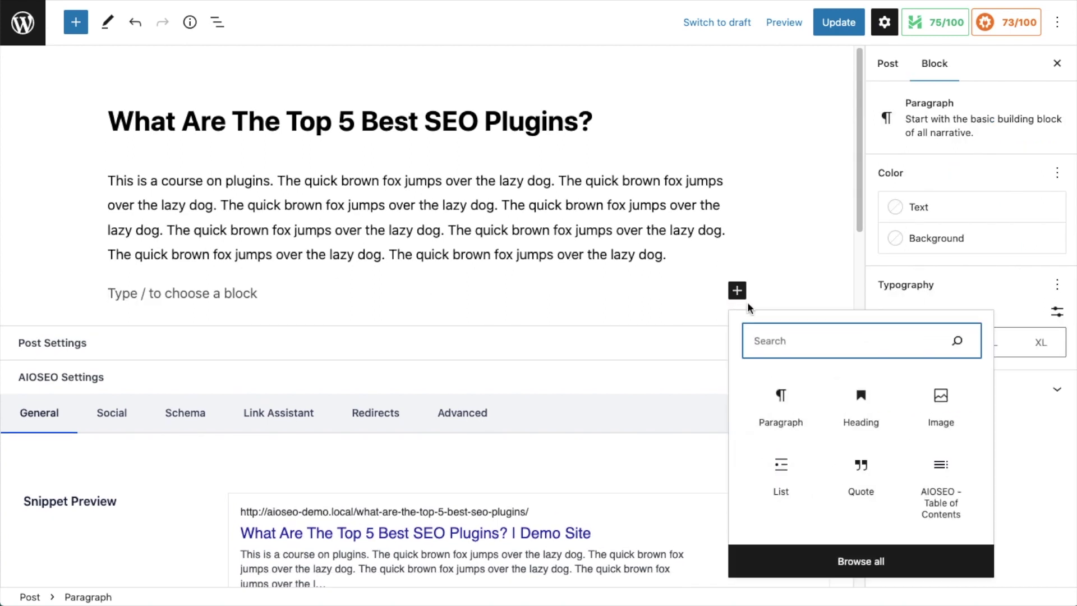
pyautogui.write('aioseo')
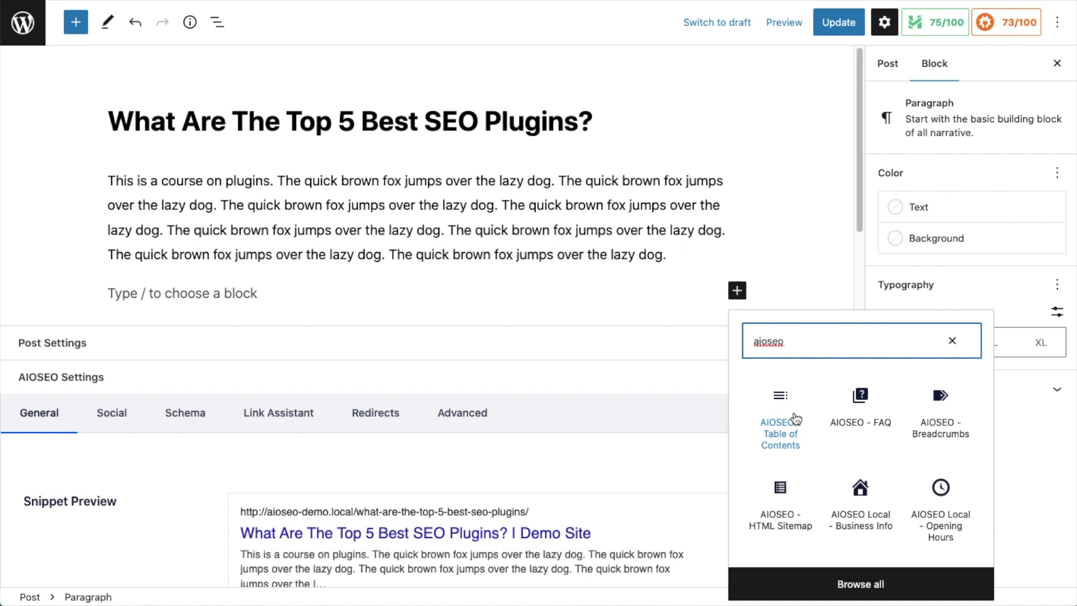
pyautogui.click(943, 524)
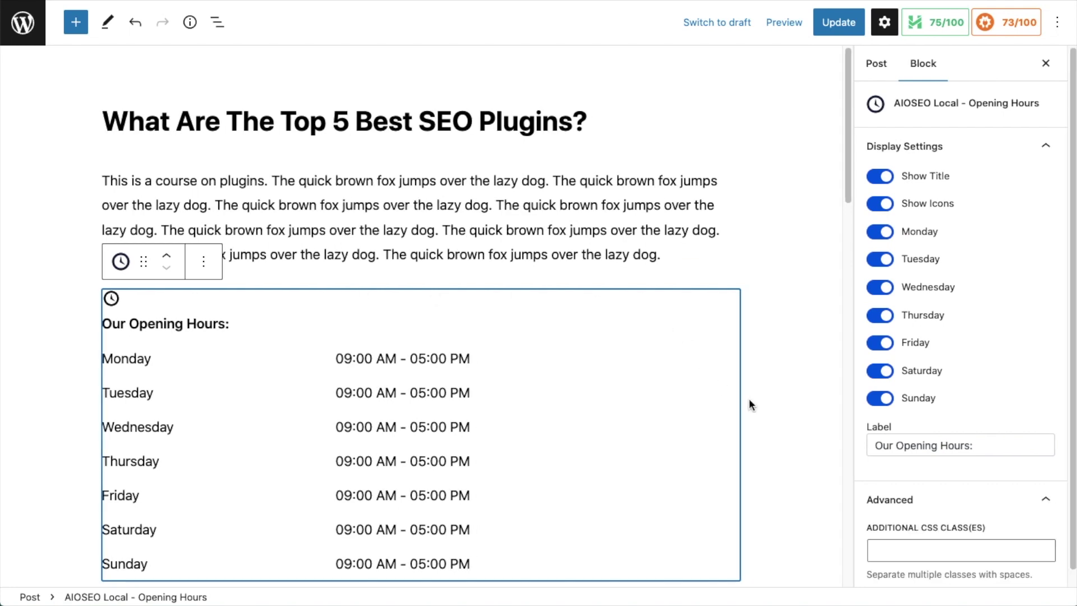
# - Toggle the block's title and clock icon off and back on, leaving both visible
pyautogui.scroll(-1, 748, 398)
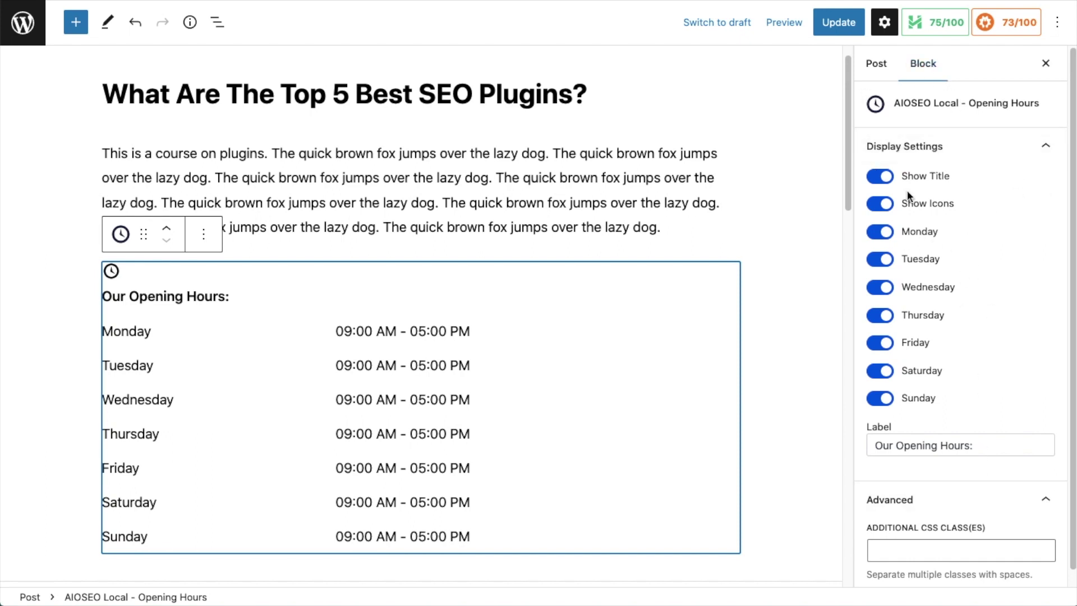
pyautogui.click(891, 181)
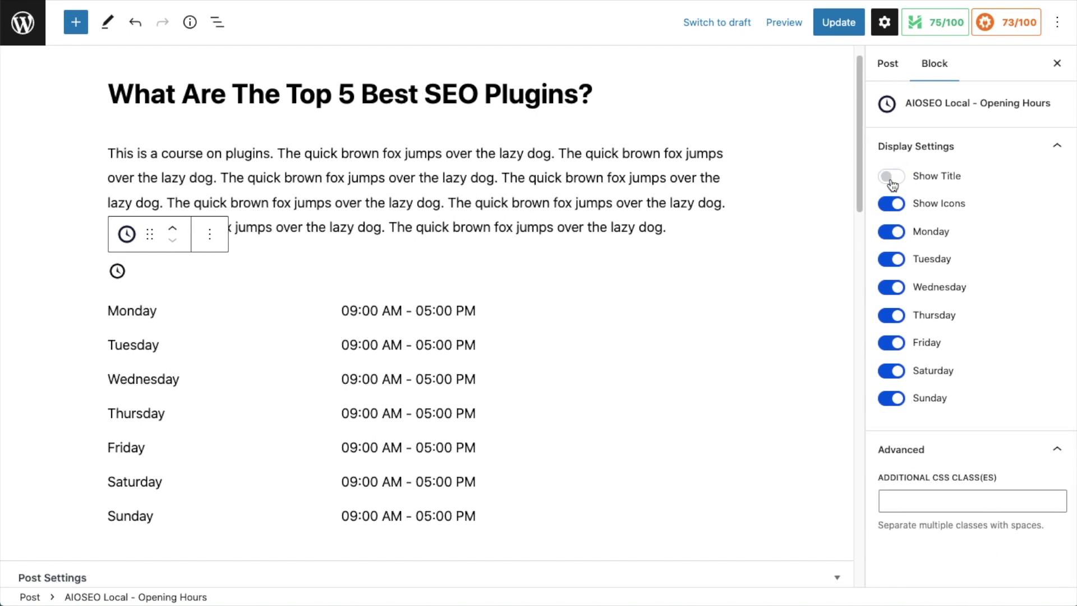
pyautogui.click(891, 181)
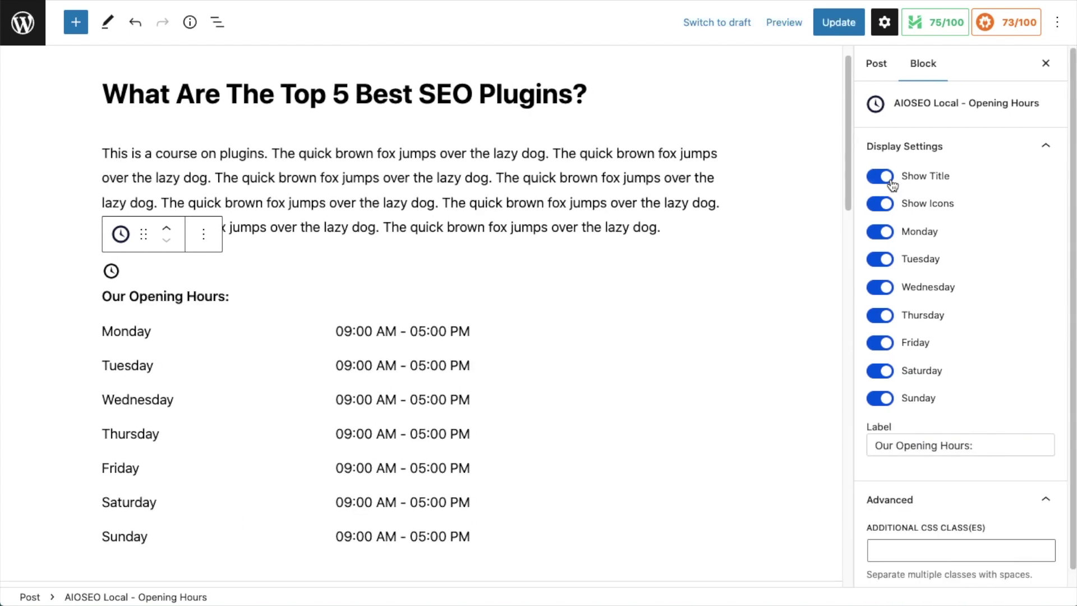
pyautogui.click(891, 181)
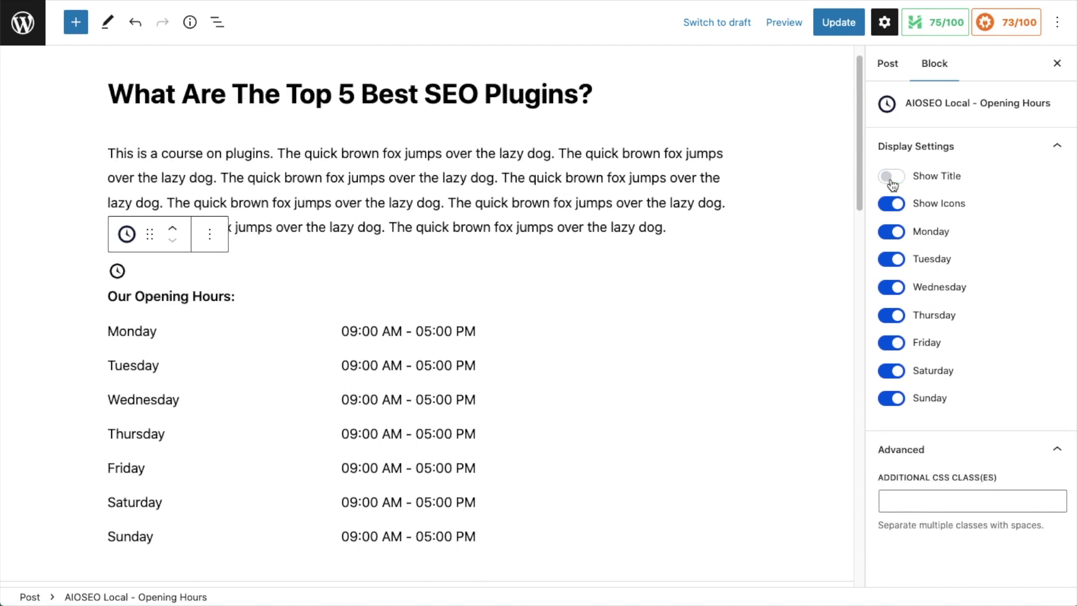
pyautogui.click(892, 180)
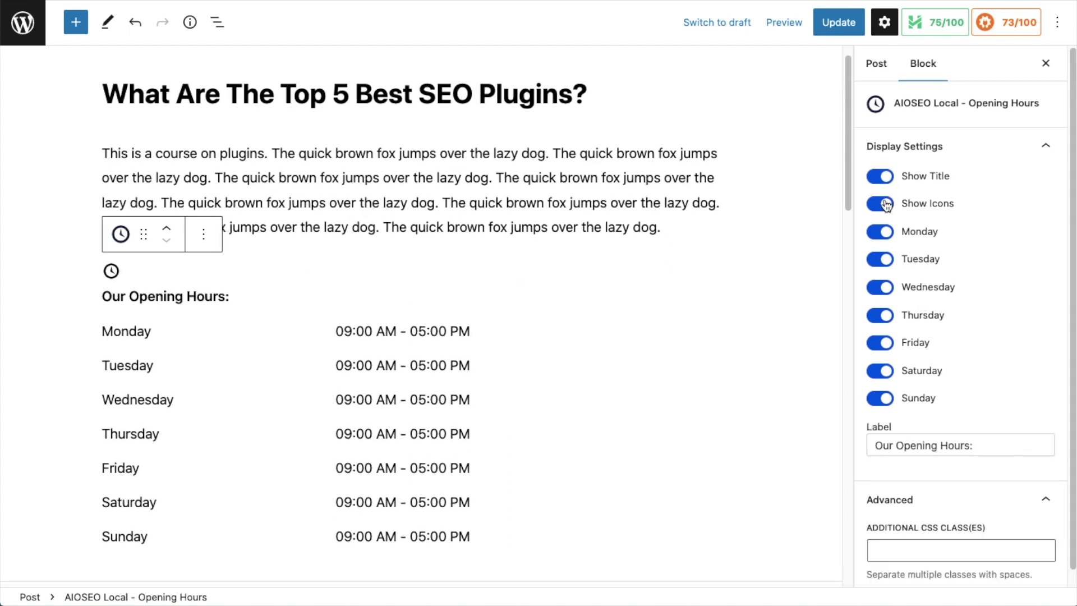
pyautogui.click(886, 205)
pyautogui.click(885, 205)
# - Hide Saturday and Sunday and shorten the label to 'Opening Hours:'
pyautogui.click(887, 374)
pyautogui.click(879, 400)
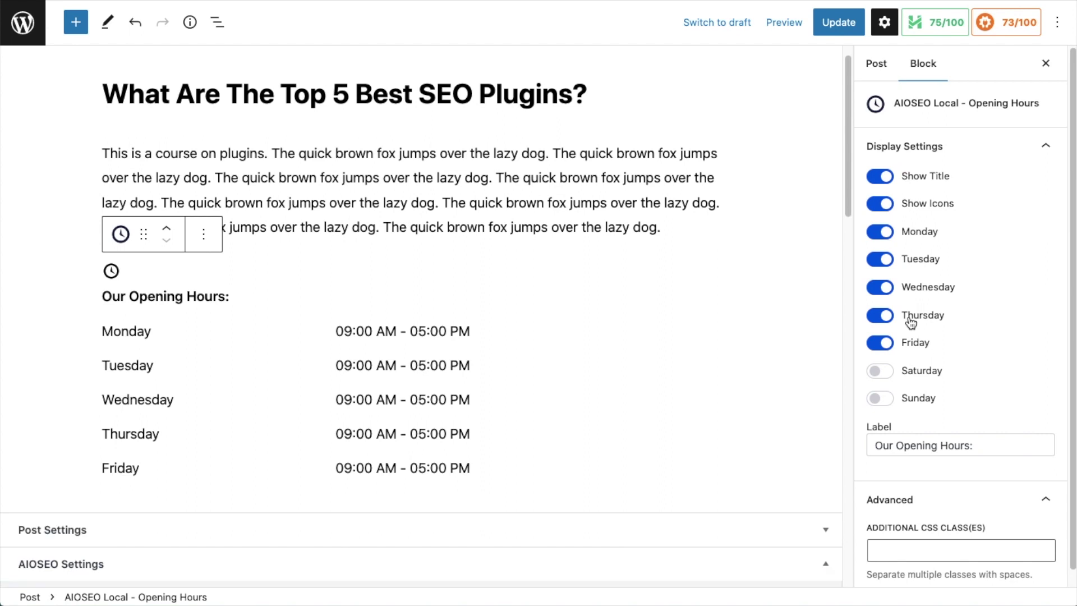
pyautogui.scroll(-1, 948, 336)
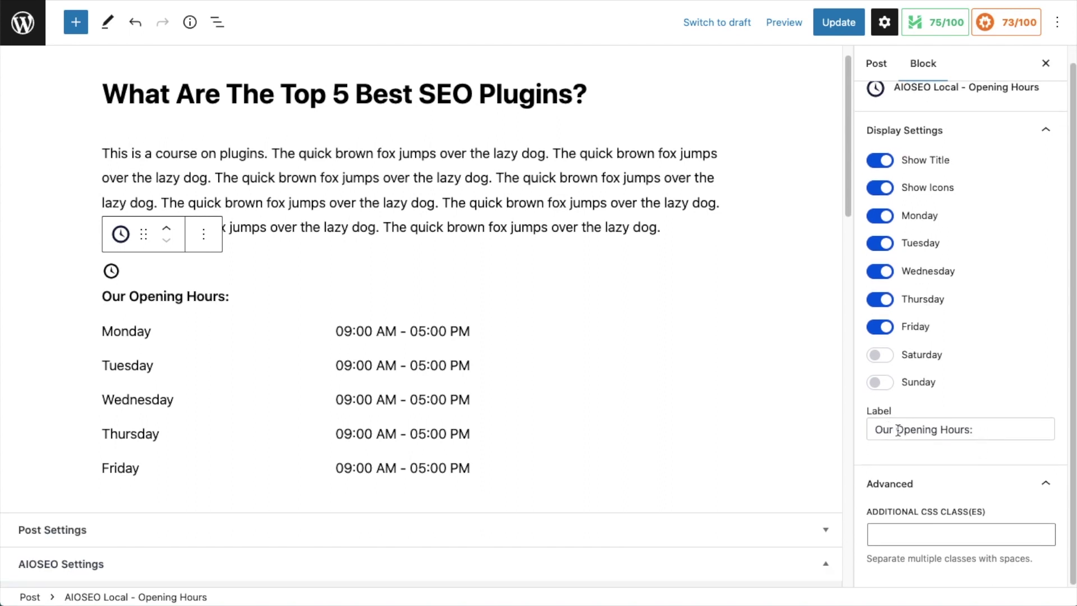
pyautogui.moveTo(899, 428); pyautogui.dragTo(834, 428)
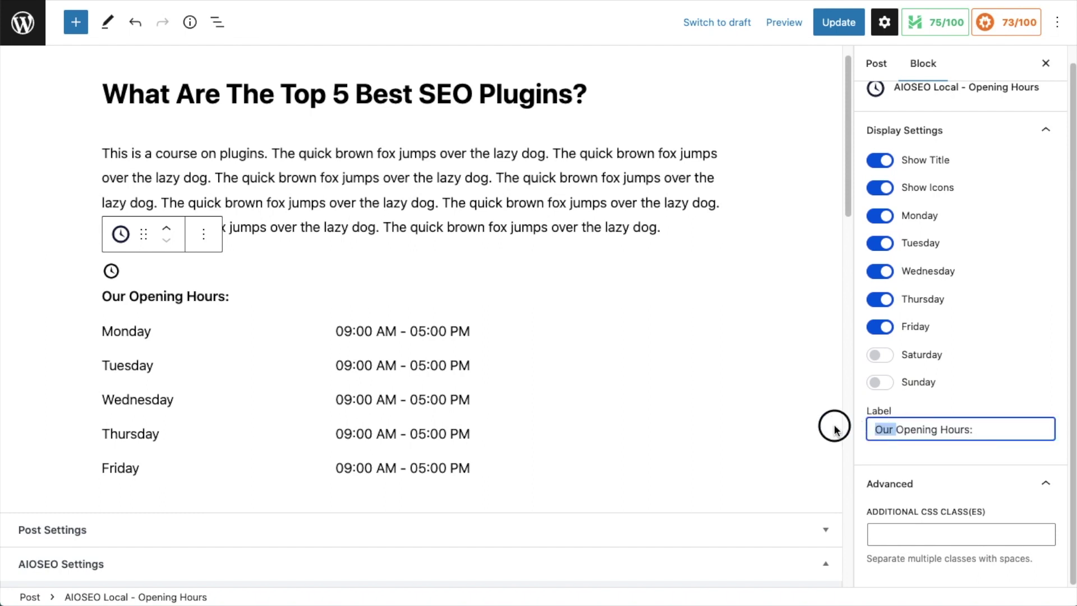
pyautogui.press('BackSpace')
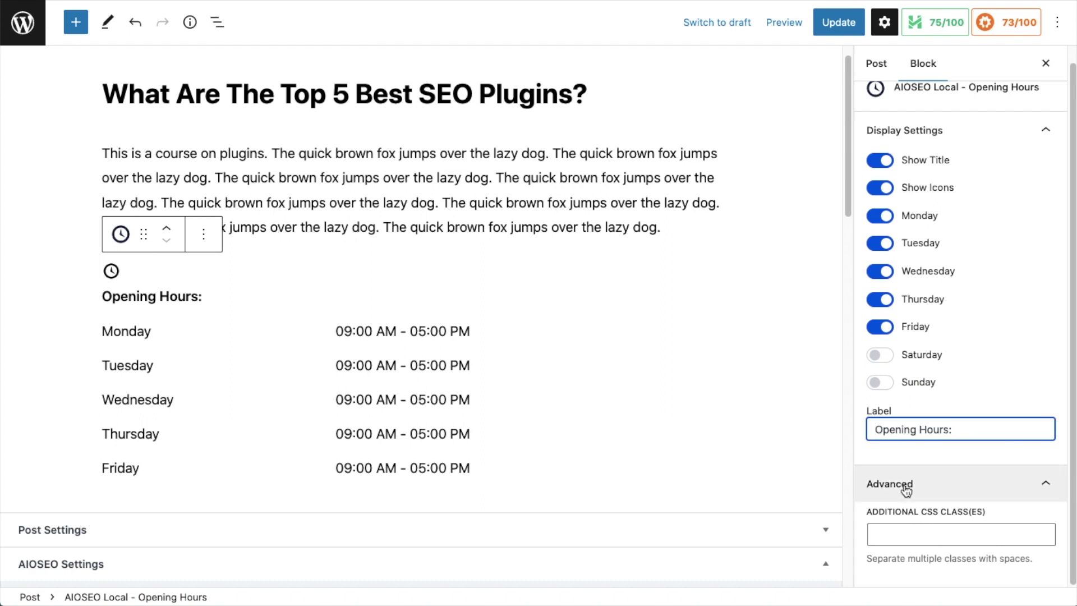
pyautogui.click(816, 287)
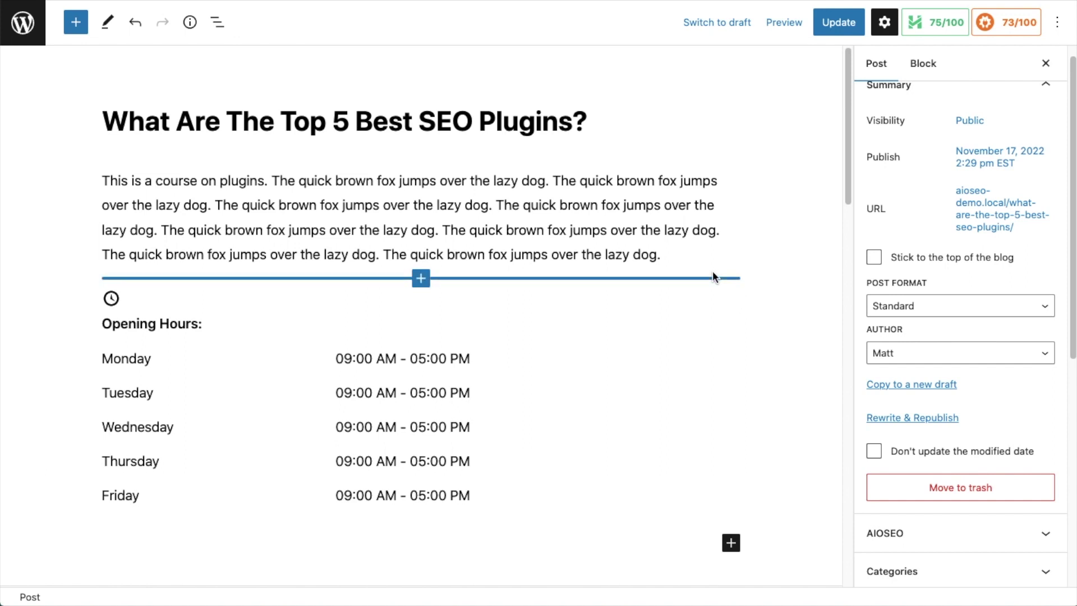
# - Update the post and check the live Opening Hours block showing Monday–Friday 09:00 AM – 05:00 PM
pyautogui.click(732, 228)
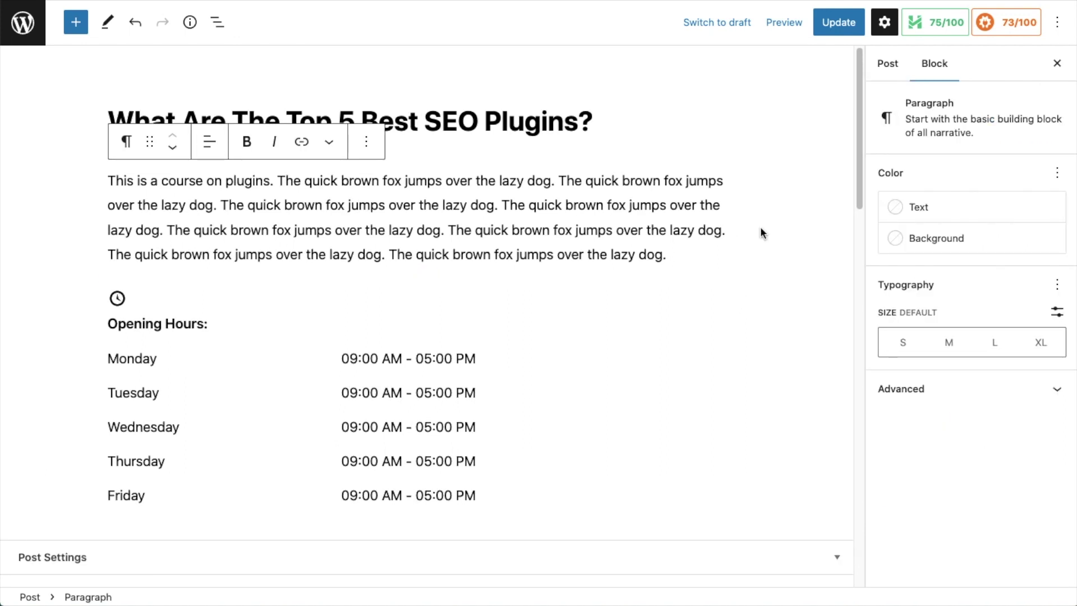
pyautogui.click(841, 26)
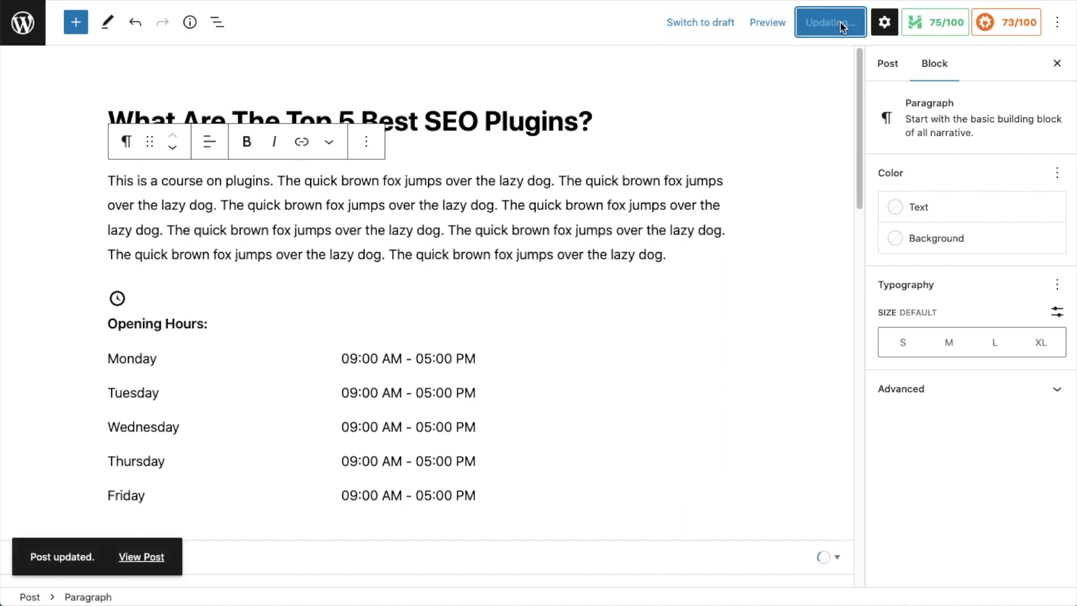
pyautogui.click(141, 558)
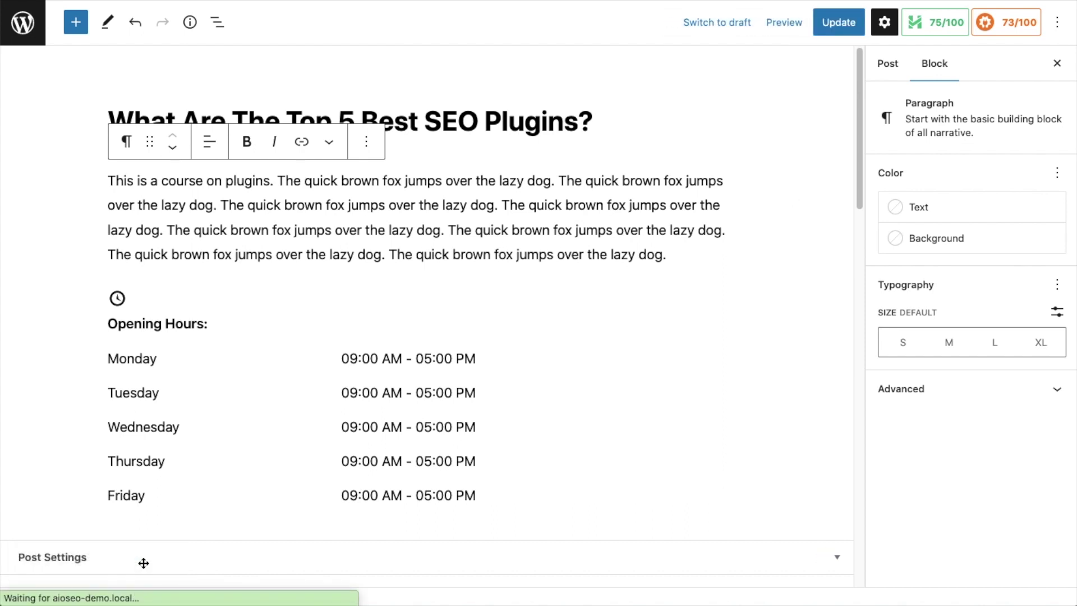
pyautogui.scroll(-4, 570, 278)
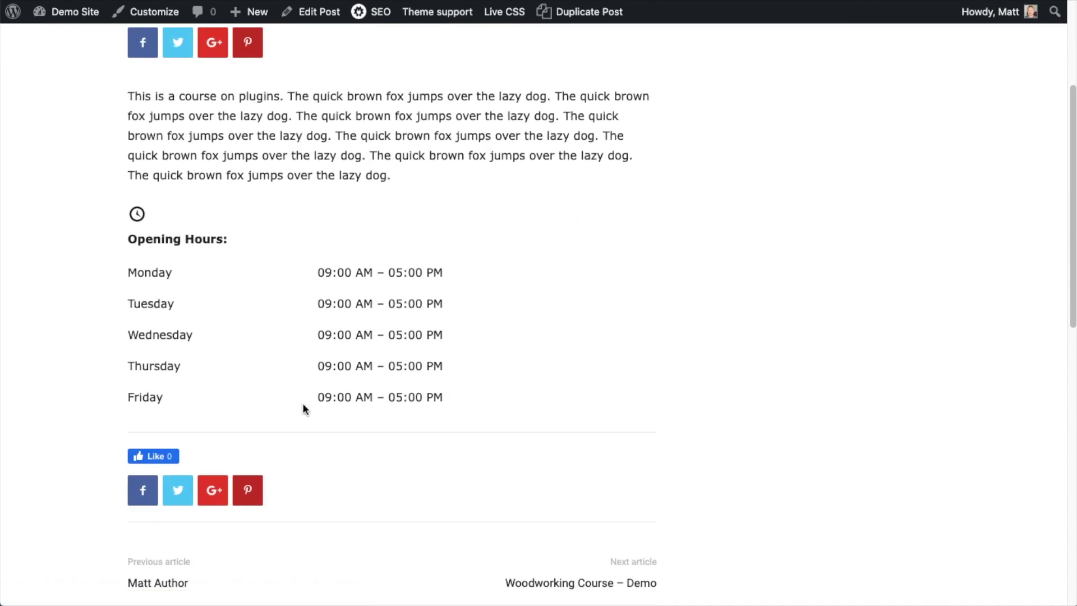
# - Return to the Dashboard and bring up the AIOSEO Local SEO Opening Hours settings
pyautogui.moveTo(85, 14)
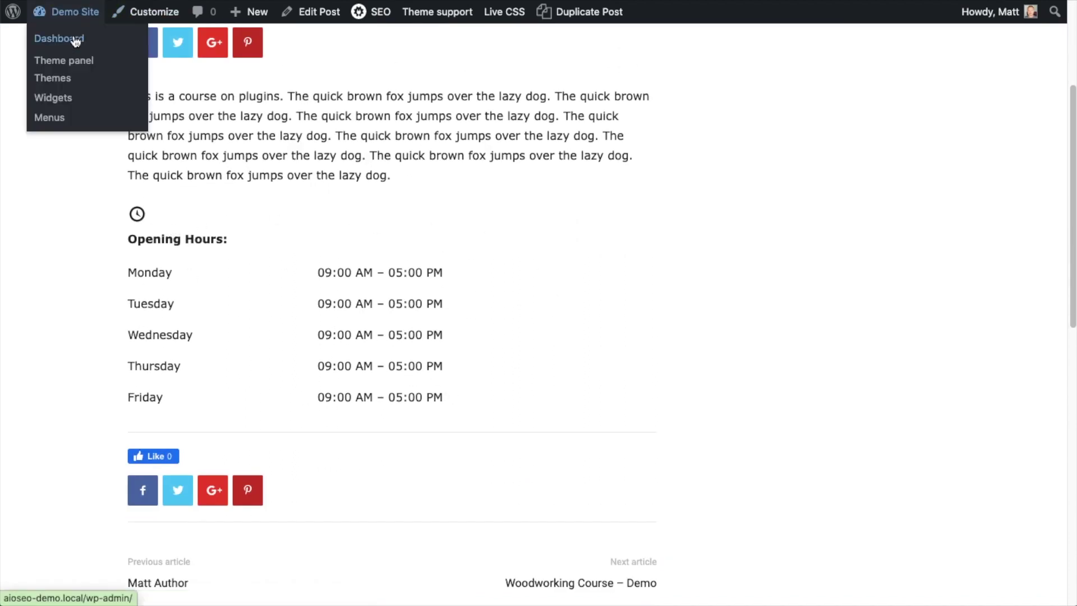
pyautogui.click(76, 40)
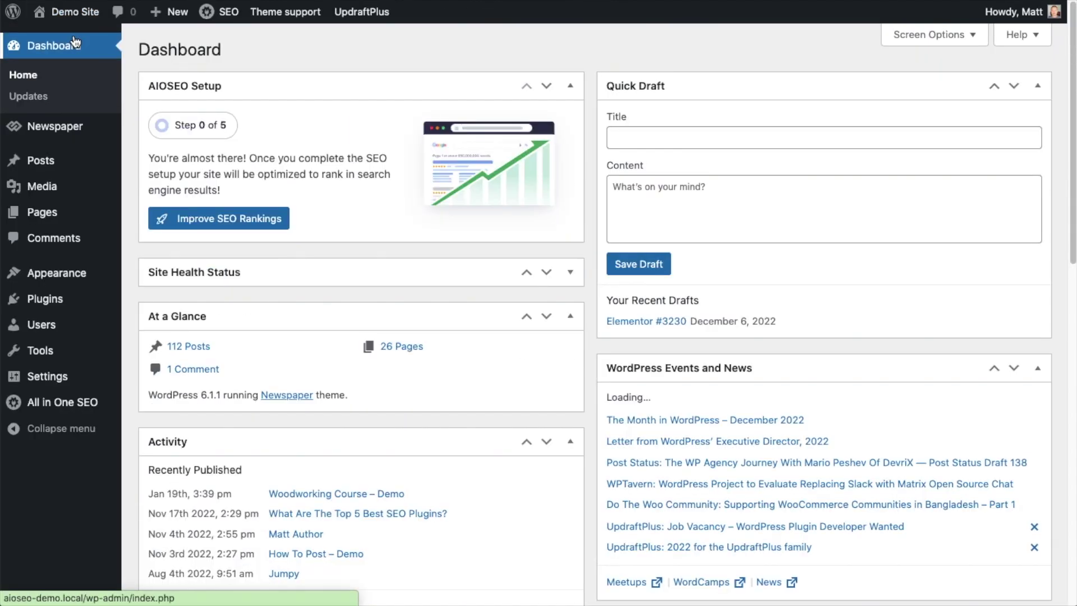
pyautogui.moveTo(64, 409)
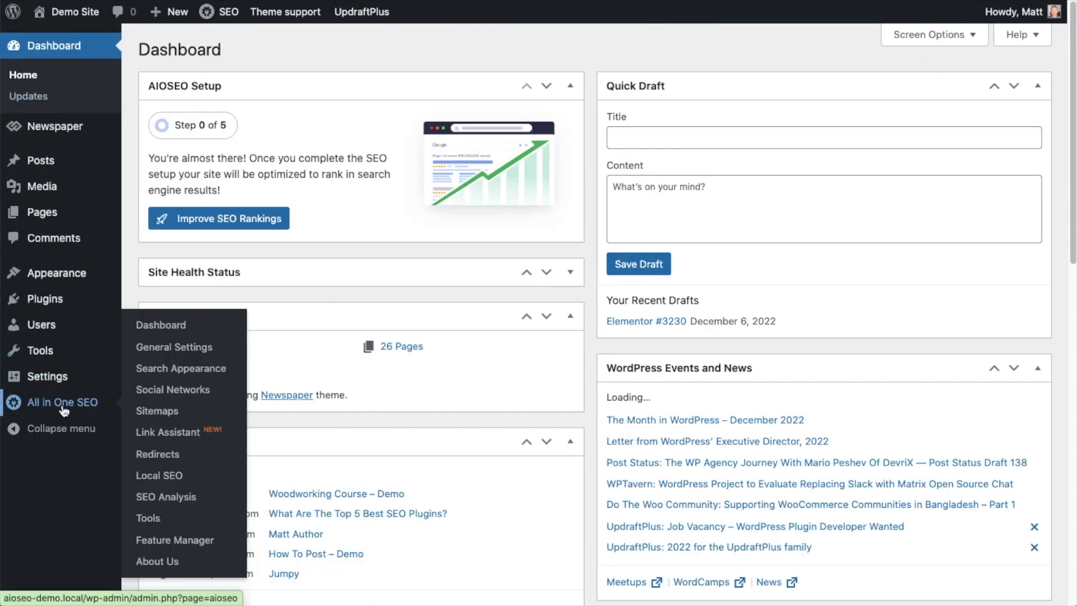
pyautogui.click(176, 476)
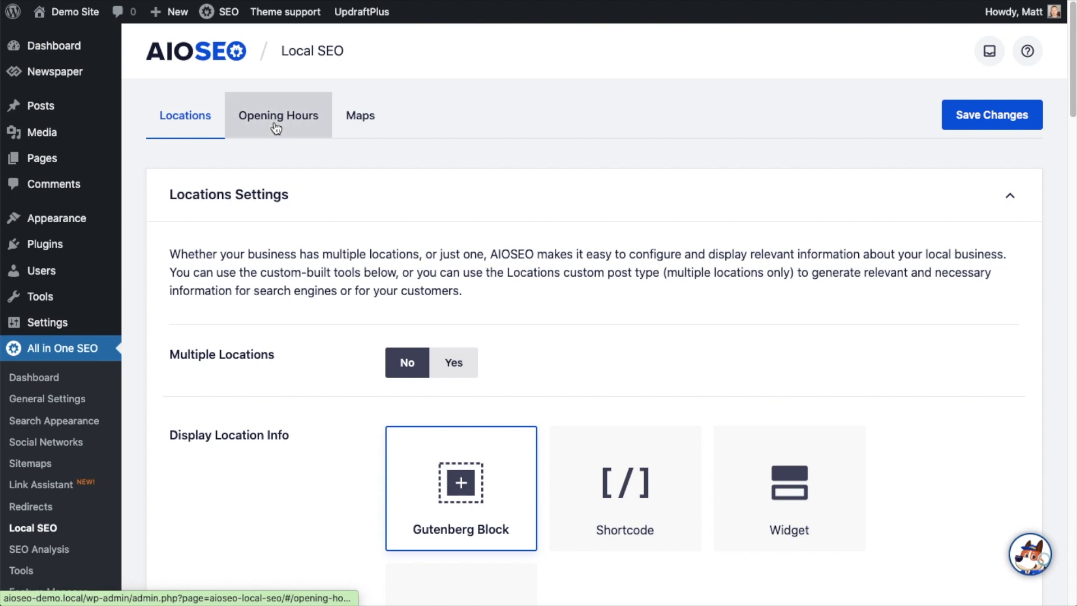
pyautogui.click(276, 129)
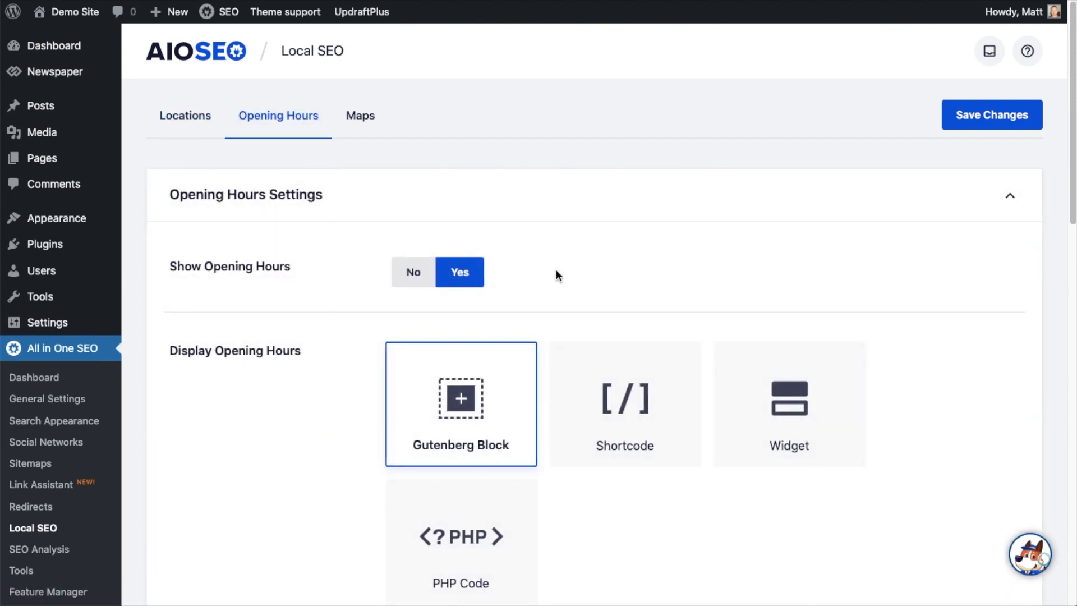
# - Change Monday's closing time from 5:00 PM to 6:00 PM and save the changes
pyautogui.scroll(-12, 557, 273)
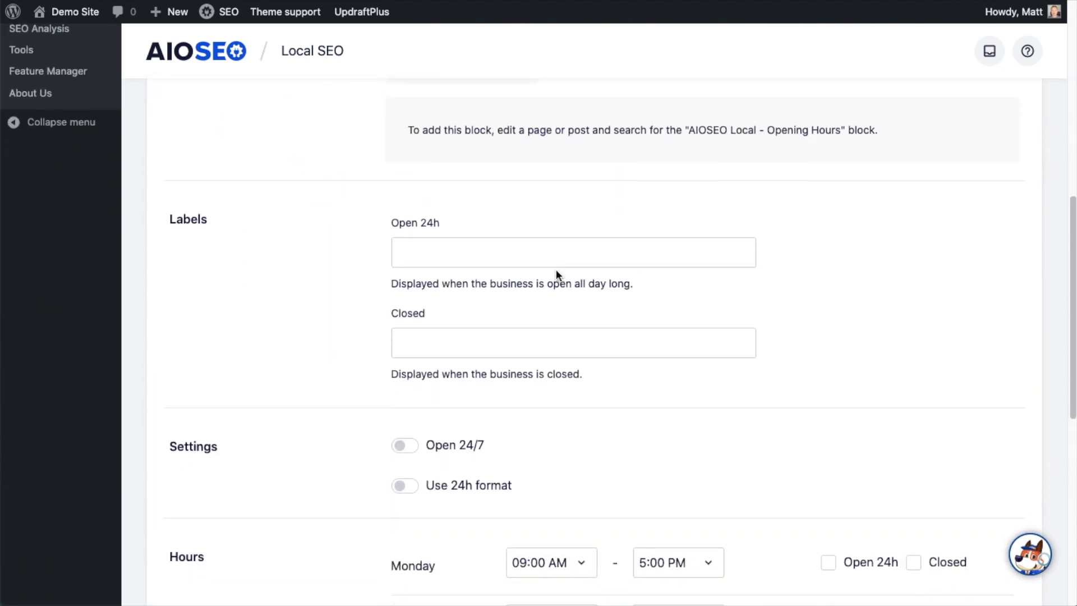
pyautogui.scroll(-4, 557, 274)
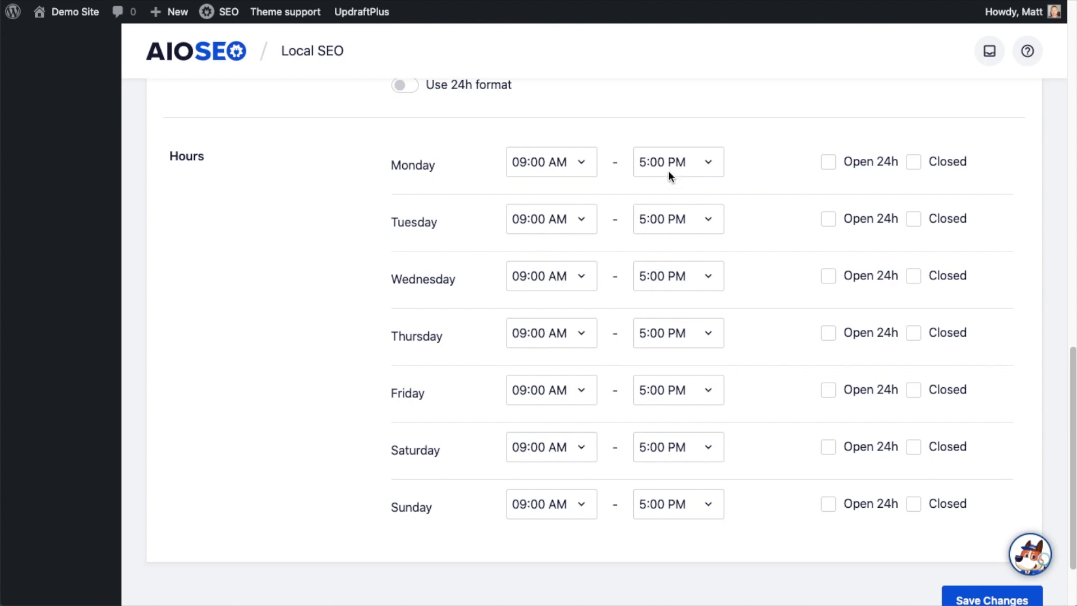
pyautogui.click(702, 163)
pyautogui.scroll(-10, 682, 319)
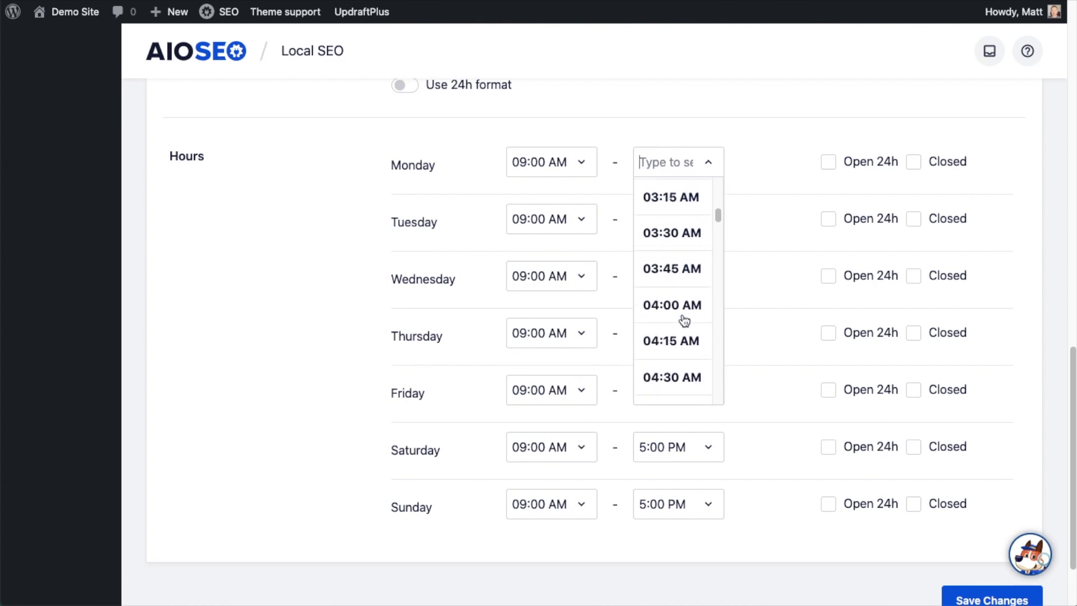
pyautogui.scroll(-20, 680, 310)
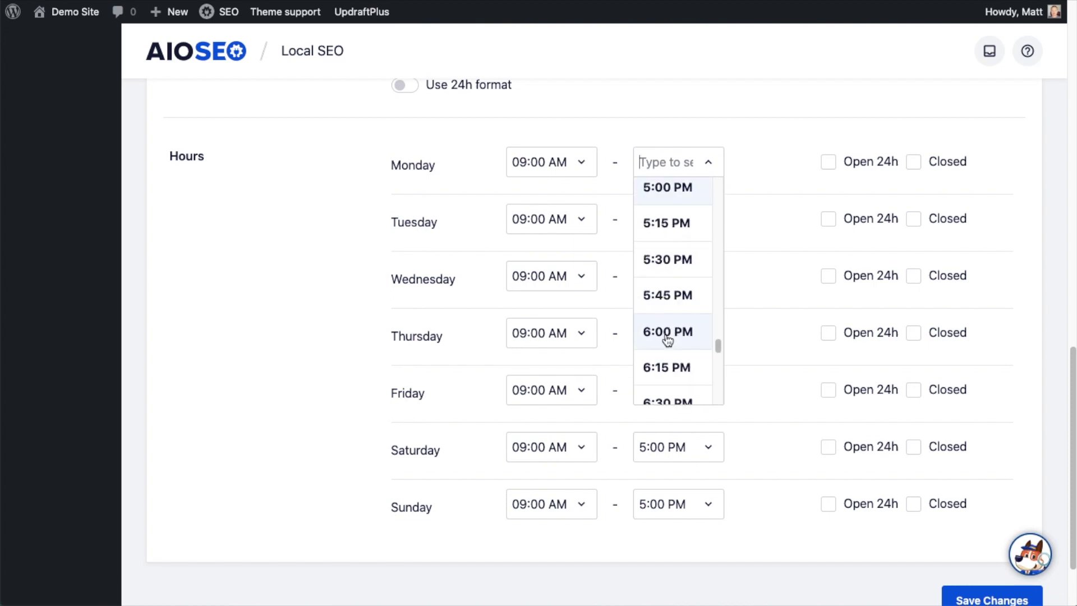
pyautogui.click(669, 331)
pyautogui.scroll(-3, 796, 237)
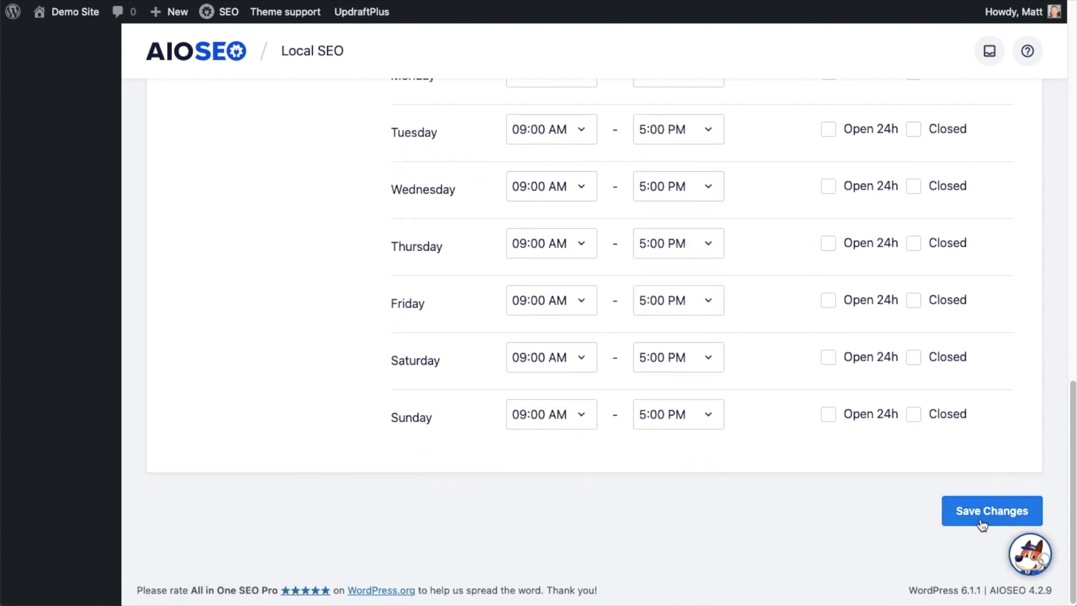
pyautogui.click(987, 513)
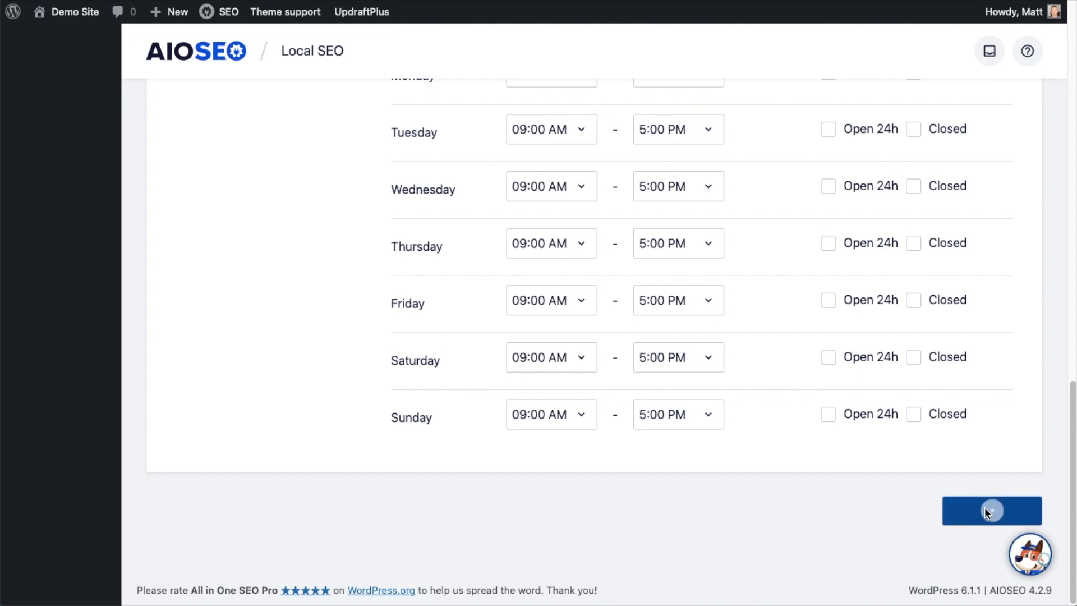
pyautogui.scroll(8, 802, 314)
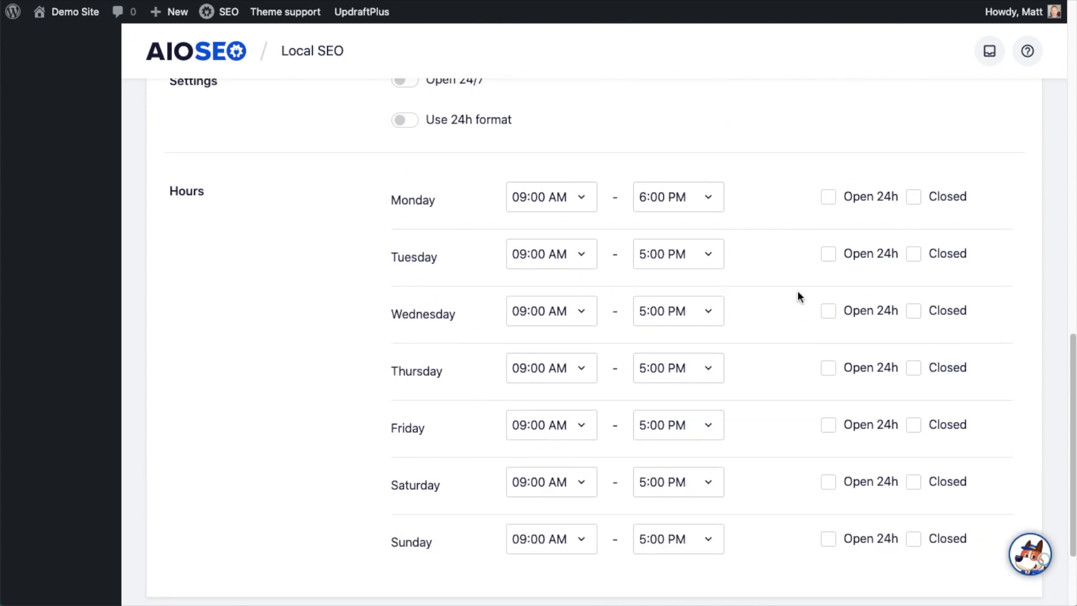
pyautogui.scroll(15, 633, 353)
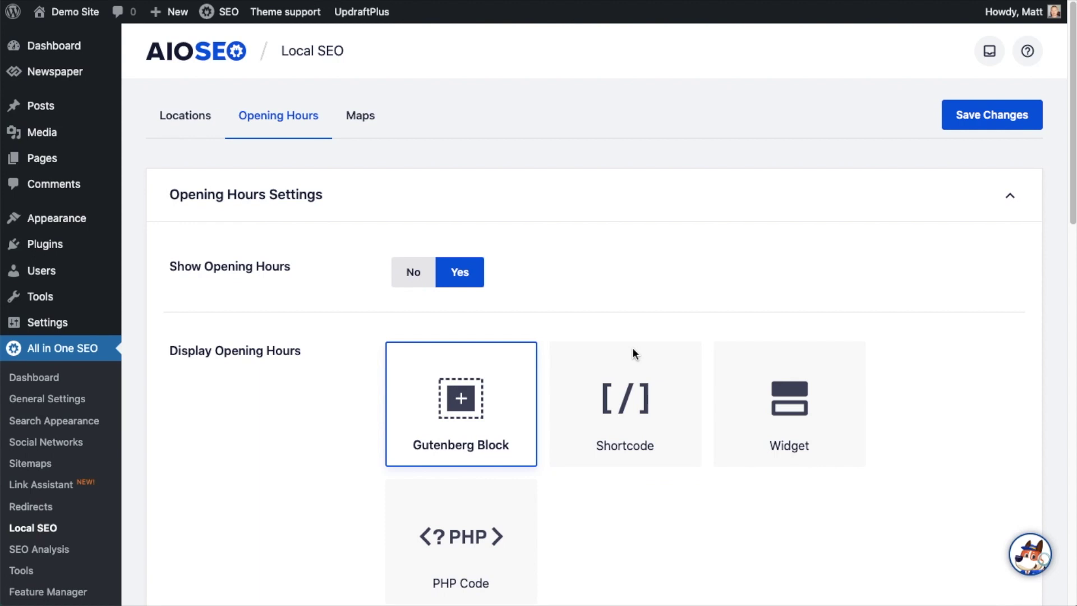
# - Confirm 'What Are The Top 5 Best SEO Plugins?' lists Monday 09:00 AM - 06:00 PM, then return to All Posts
pyautogui.click(43, 112)
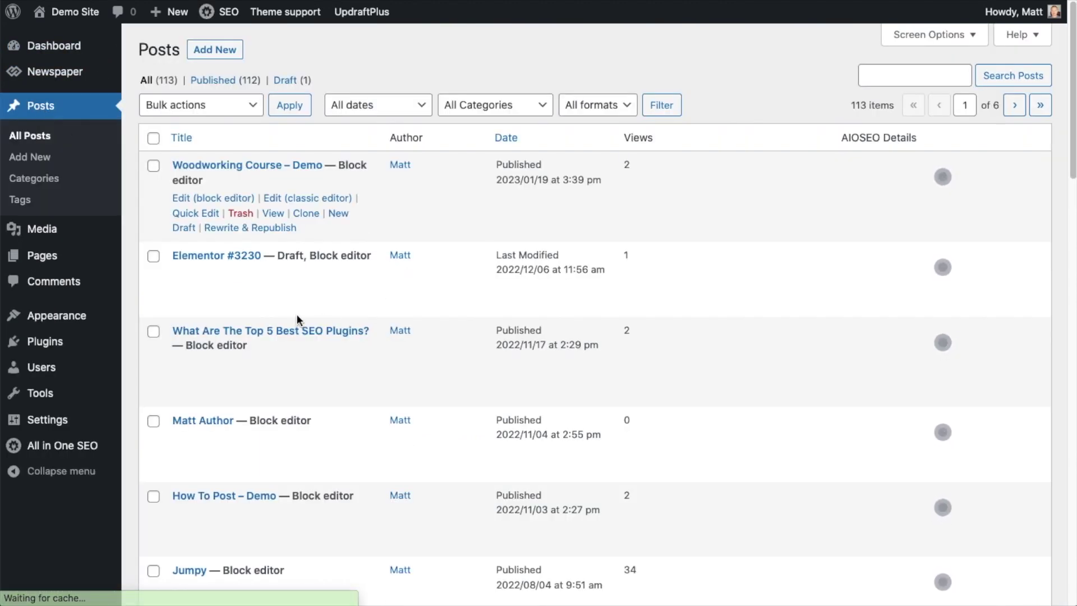
pyautogui.moveTo(257, 331)
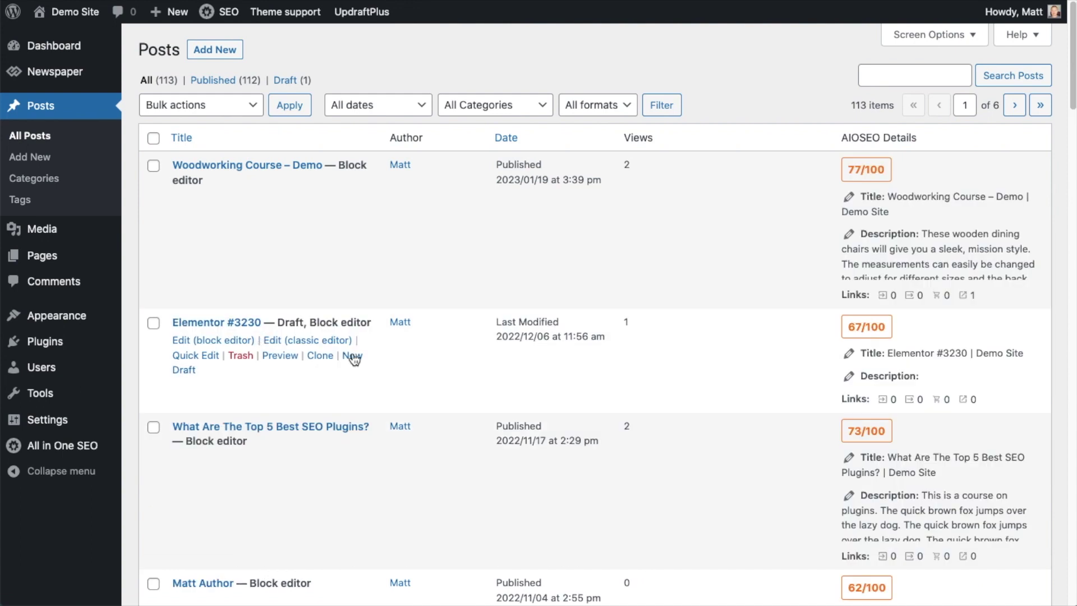
pyautogui.click(291, 433)
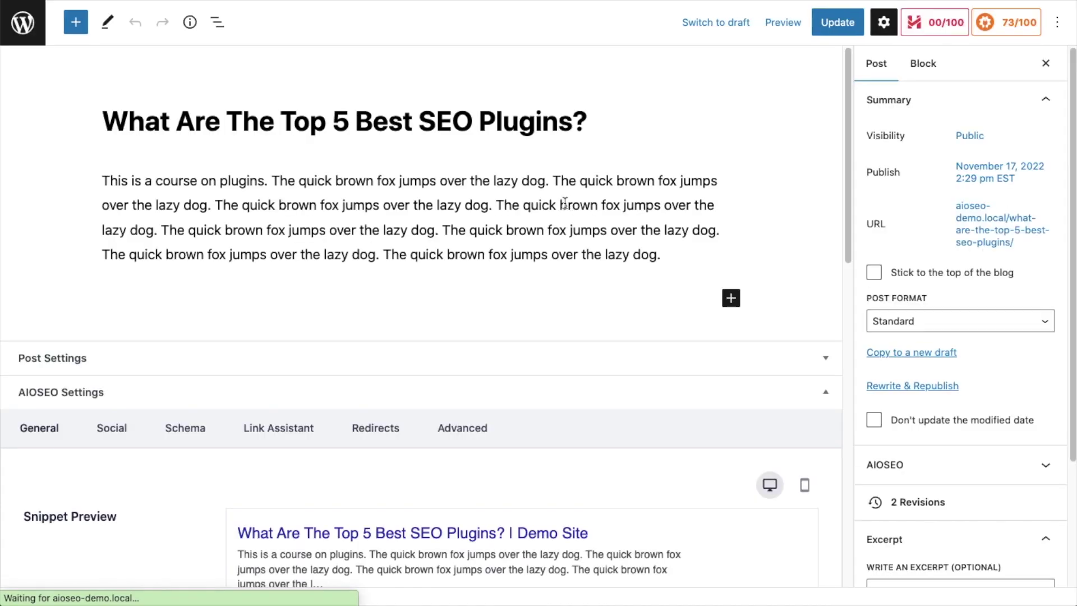
pyautogui.scroll(-4, 565, 202)
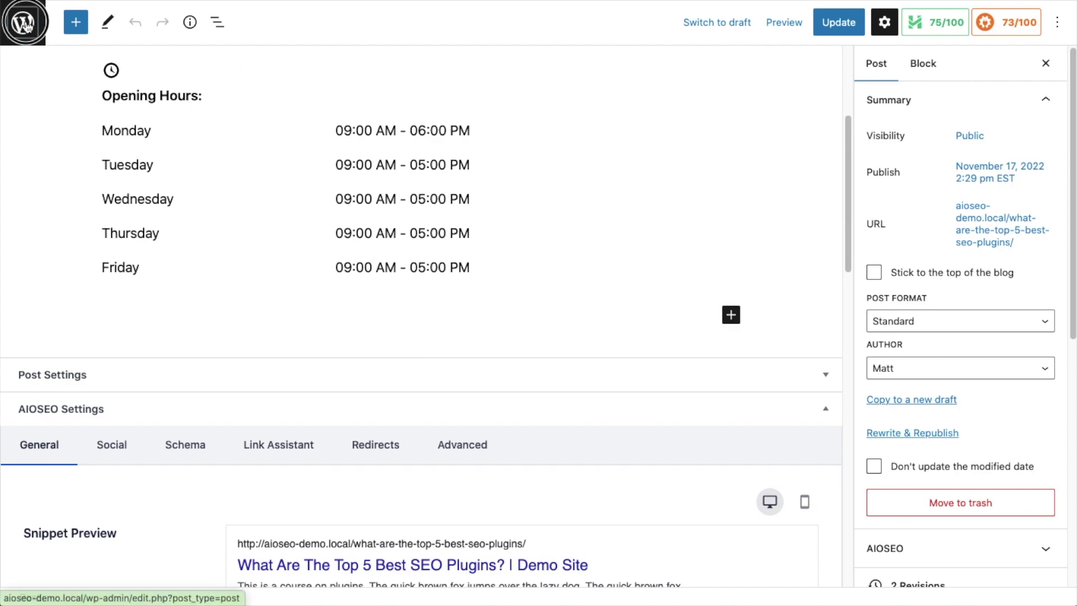
pyautogui.click(24, 25)
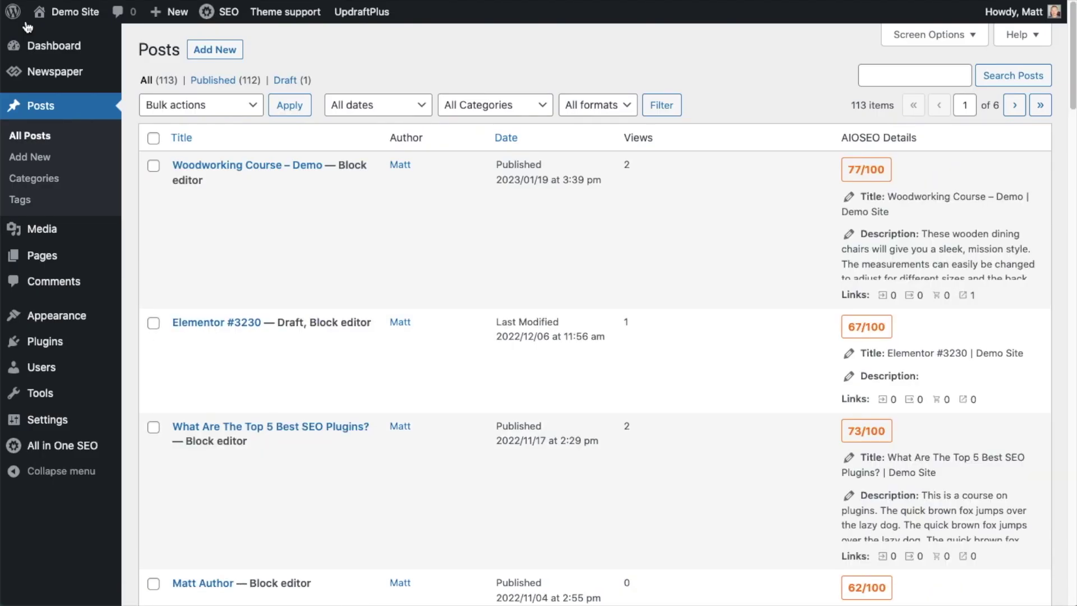
# - Reopen the AIOSEO Local SEO Opening Hours tab and scroll to the weekday Hours rows
pyautogui.moveTo(50, 458)
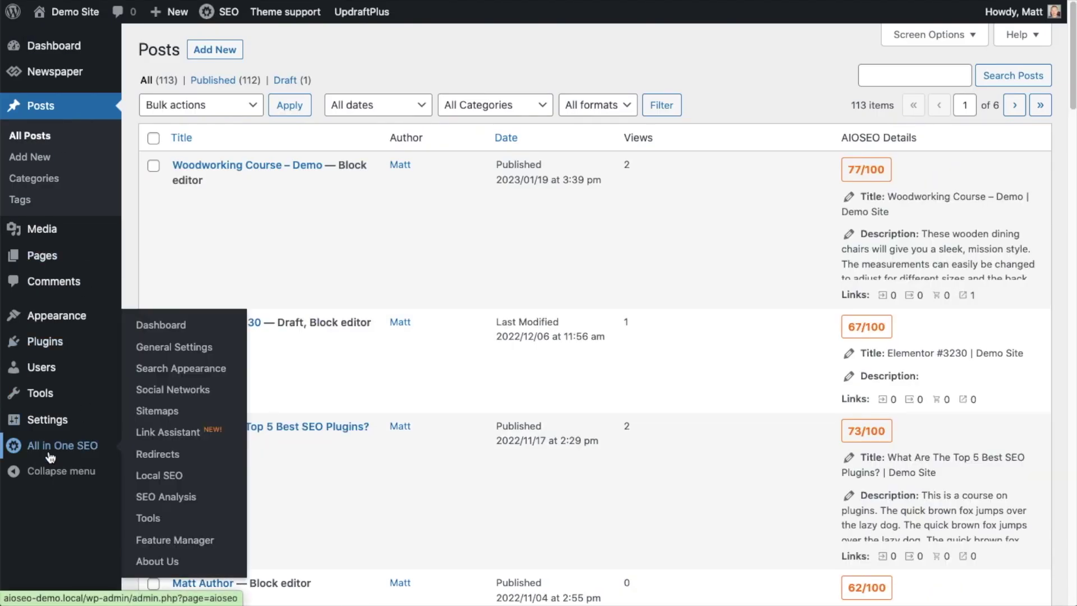
pyautogui.click(180, 481)
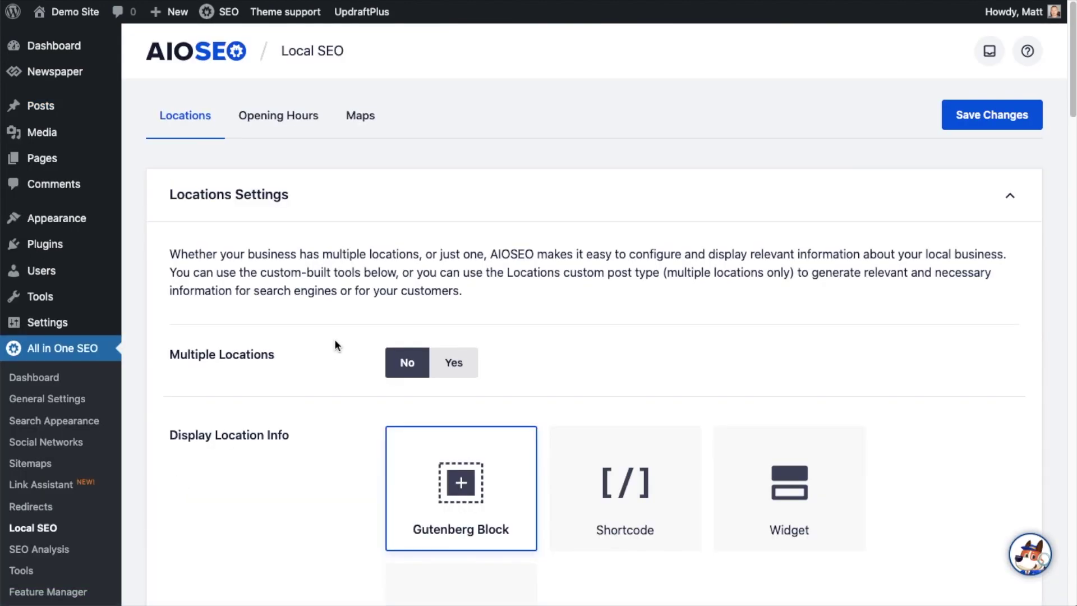
pyautogui.click(276, 125)
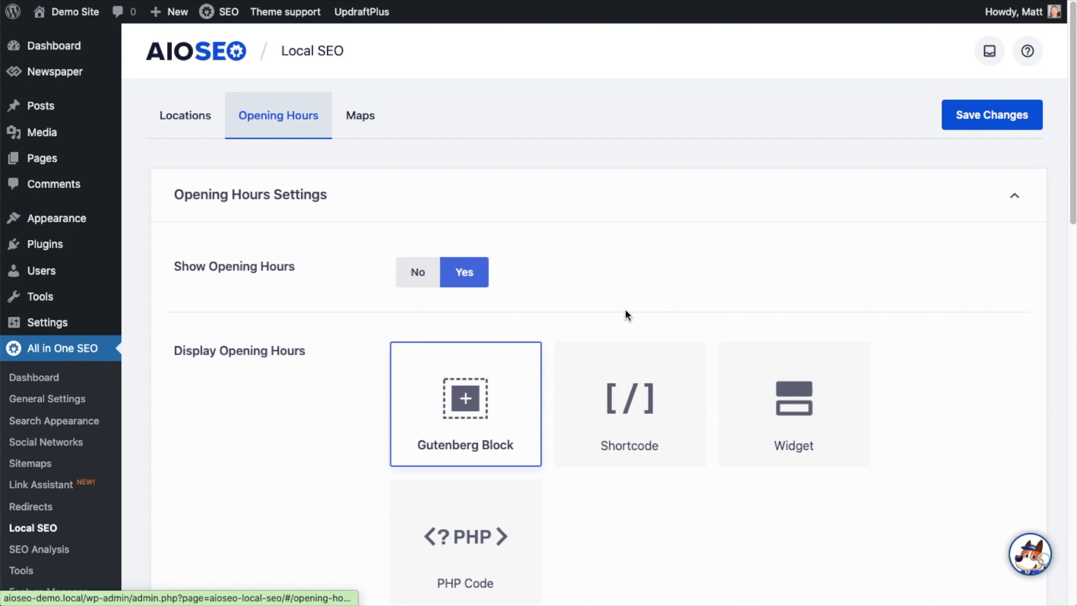
pyautogui.scroll(-15, 625, 308)
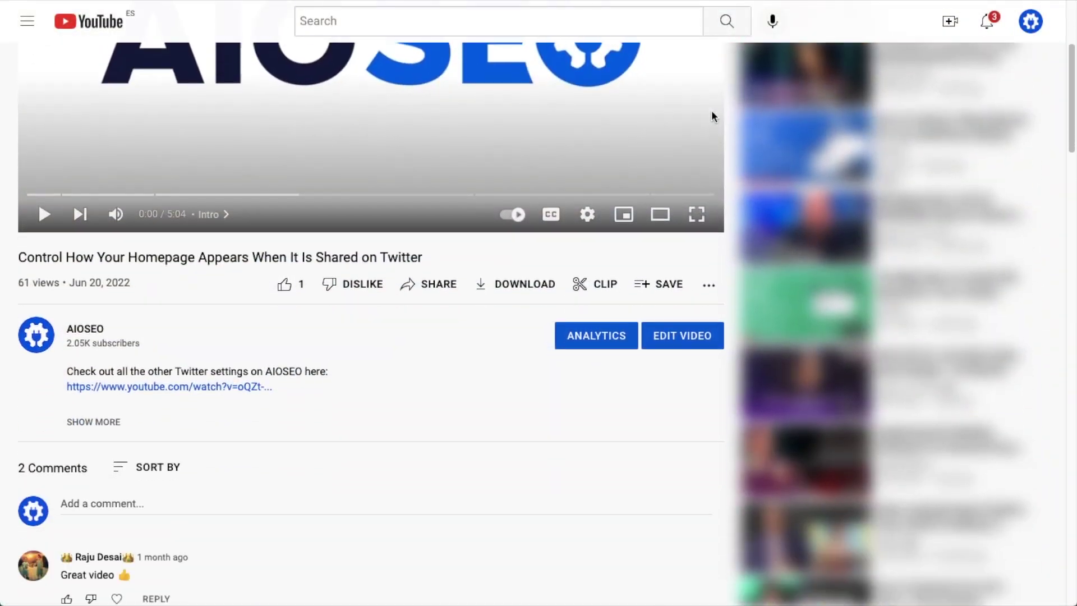
# - Expand and read the full description of the AIOSEO Twitter homepage sharing video
pyautogui.click(112, 370)
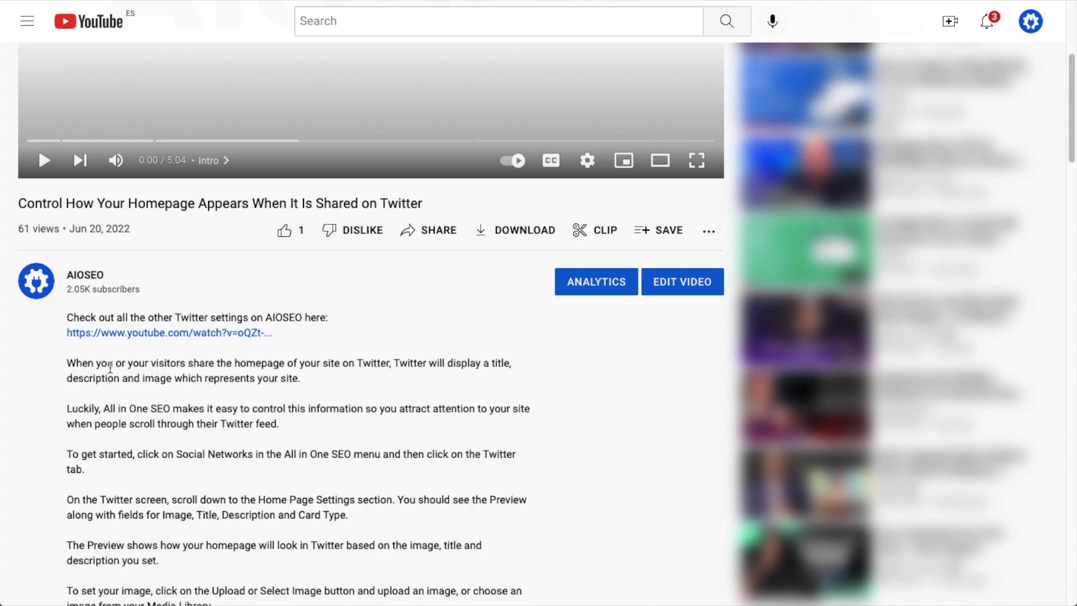
pyautogui.scroll(-12, 596, 359)
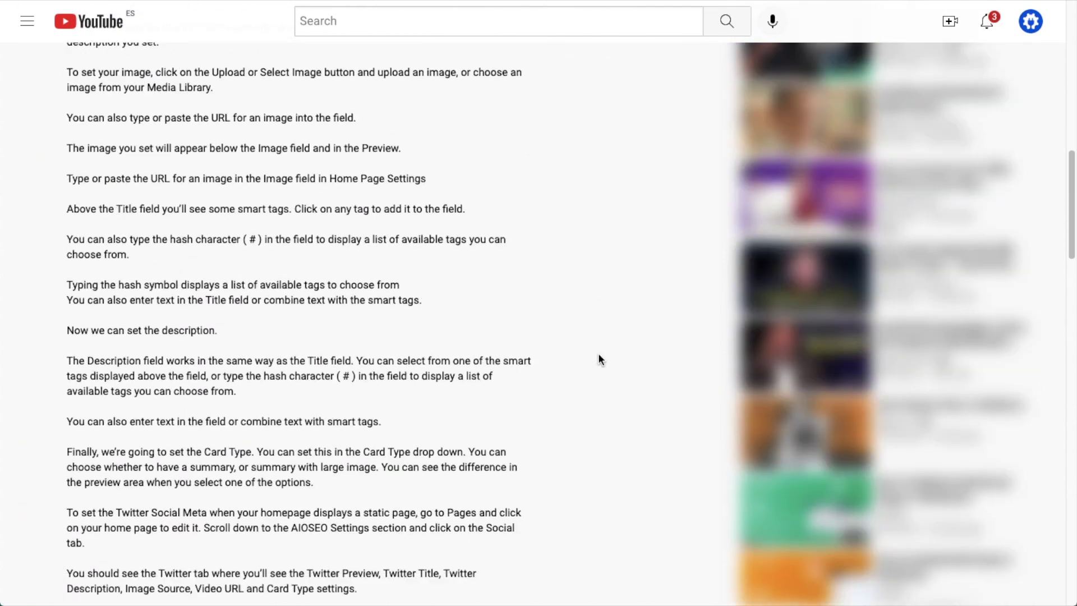
pyautogui.scroll(-13, 598, 353)
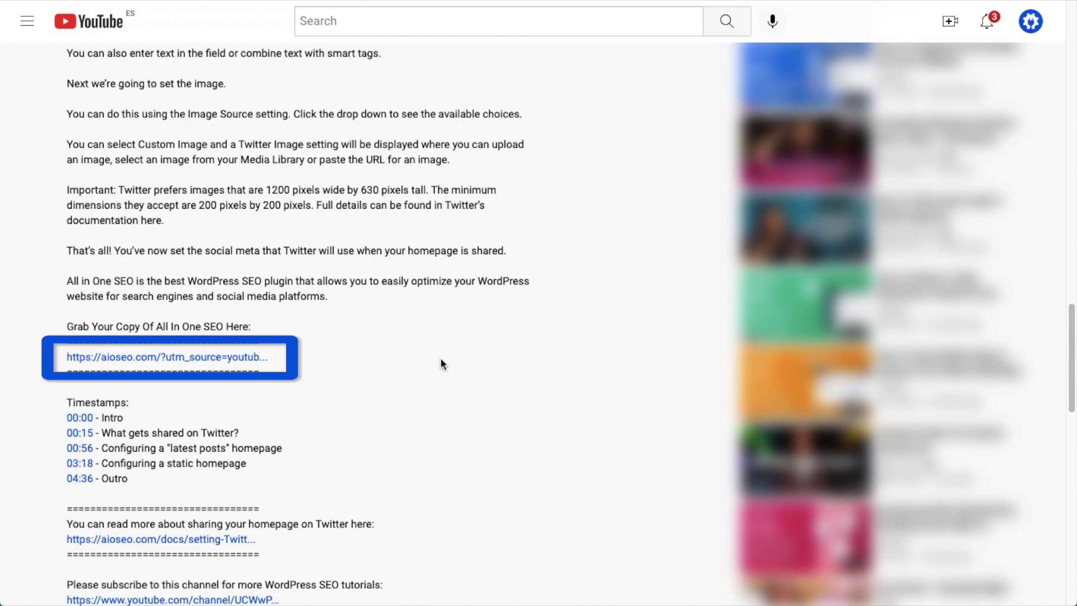
pyautogui.click(203, 359)
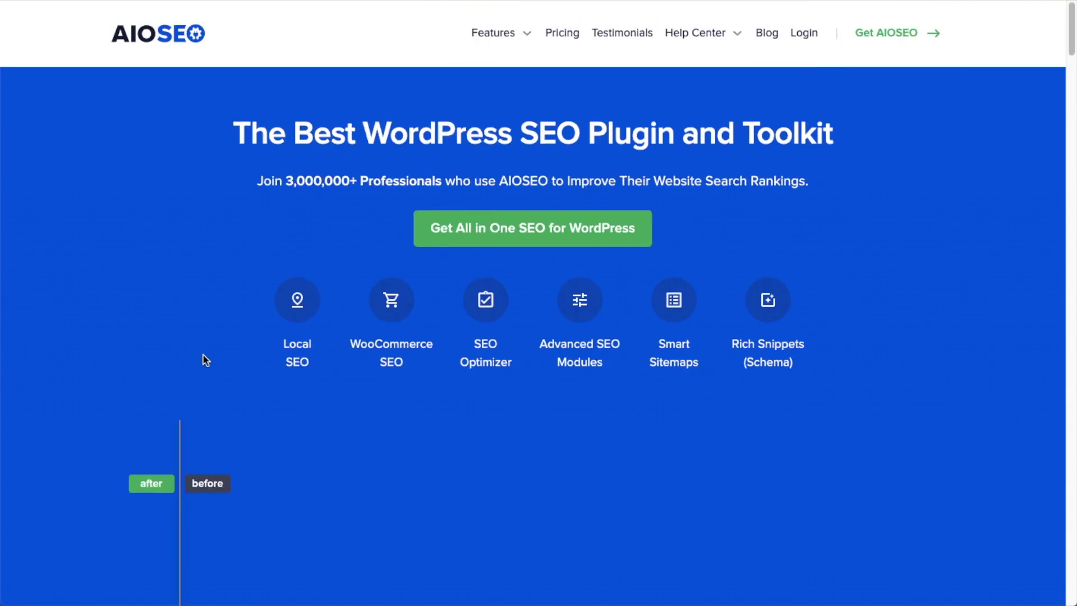